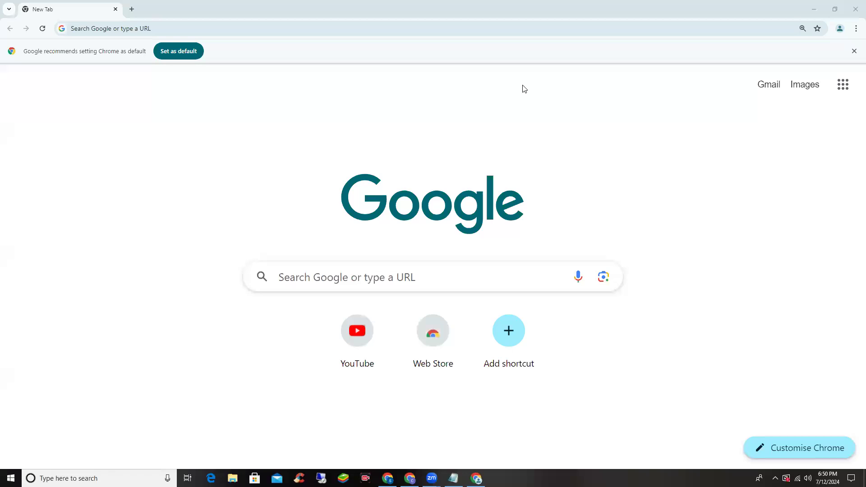
# Search Google for "shopify" and open the official Shopify website
pyautogui.click(186, 29)
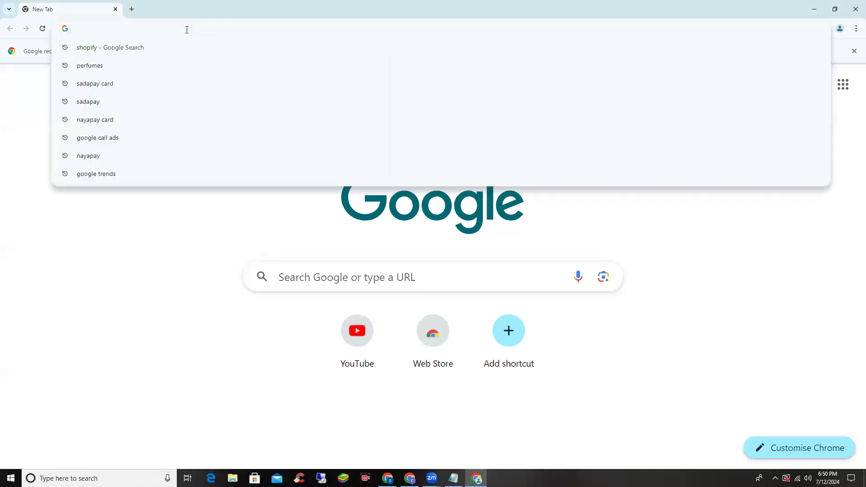
pyautogui.write('shopify')
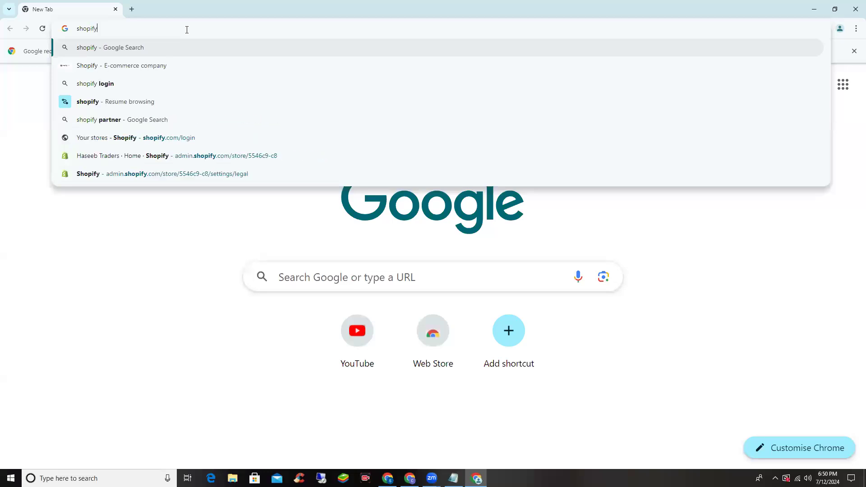
pyautogui.press('Return')
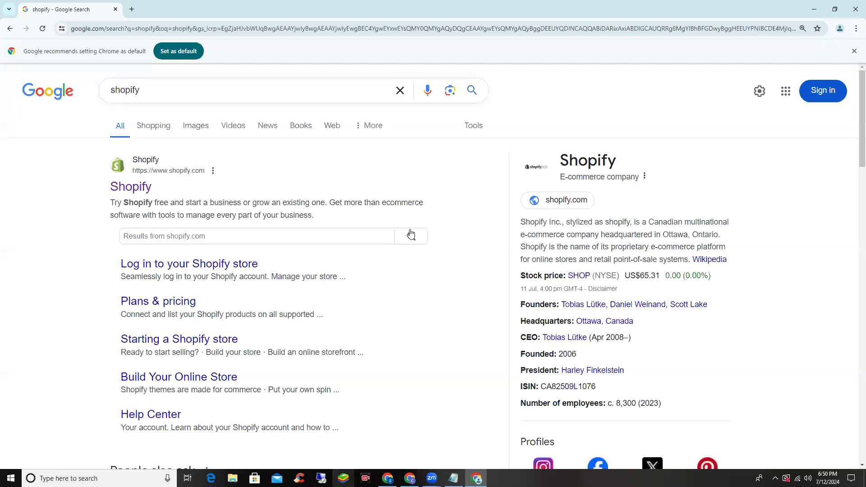
pyautogui.click(132, 187)
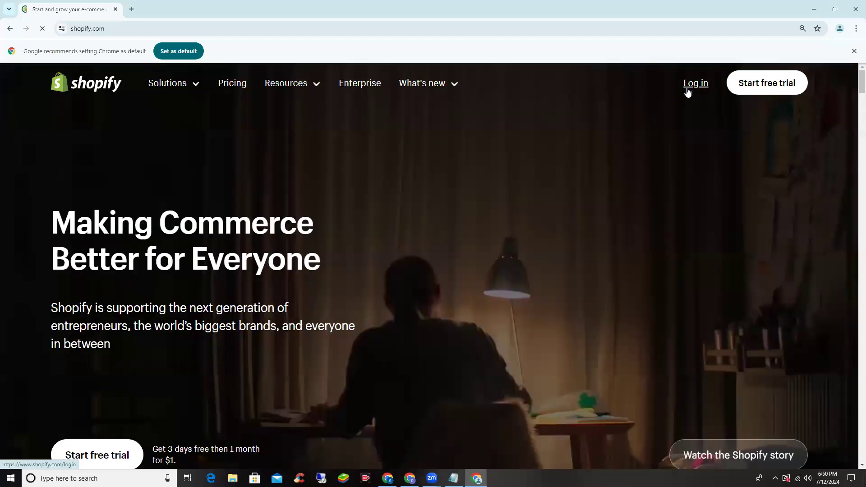
# Log in to Shopify with the second of the two saved accounts
pyautogui.click(686, 89)
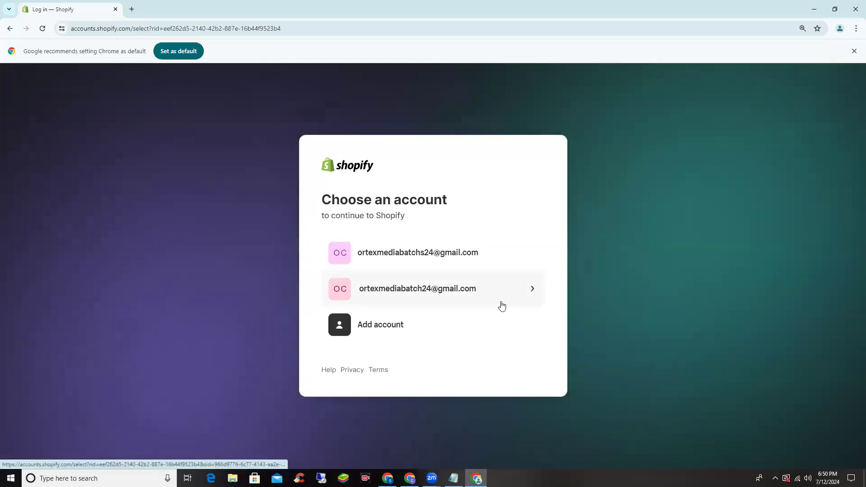
pyautogui.click(447, 250)
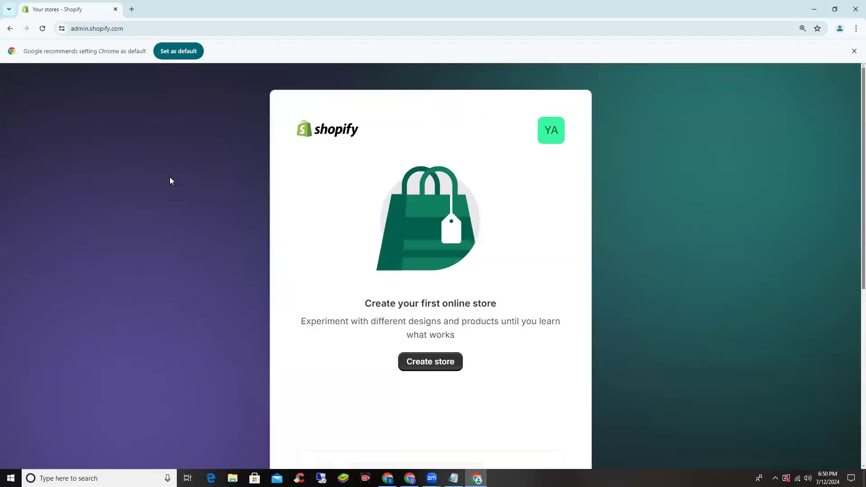
pyautogui.click(10, 28)
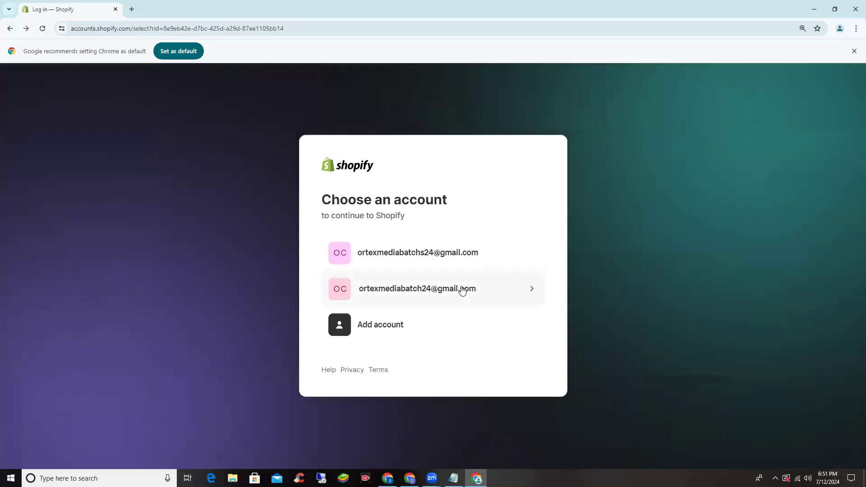
pyautogui.click(462, 290)
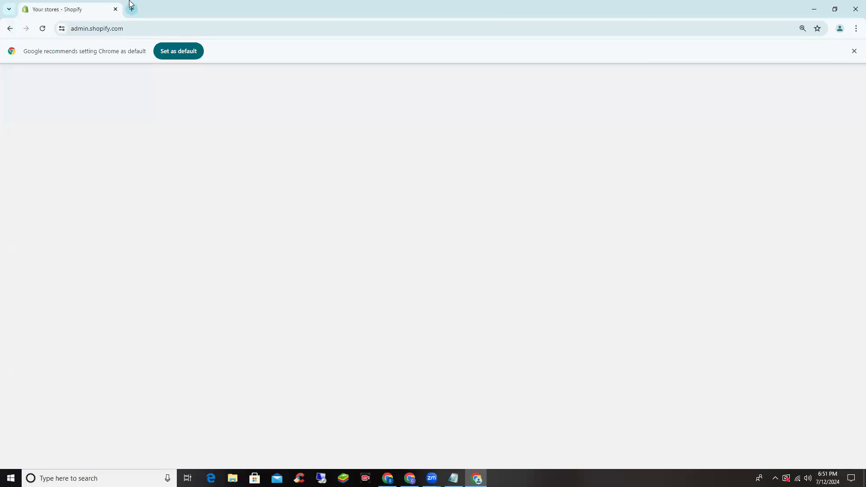
# Add a blank browser tab, and view the online storefront from the store admin with its admin bar dismissed
pyautogui.click(132, 9)
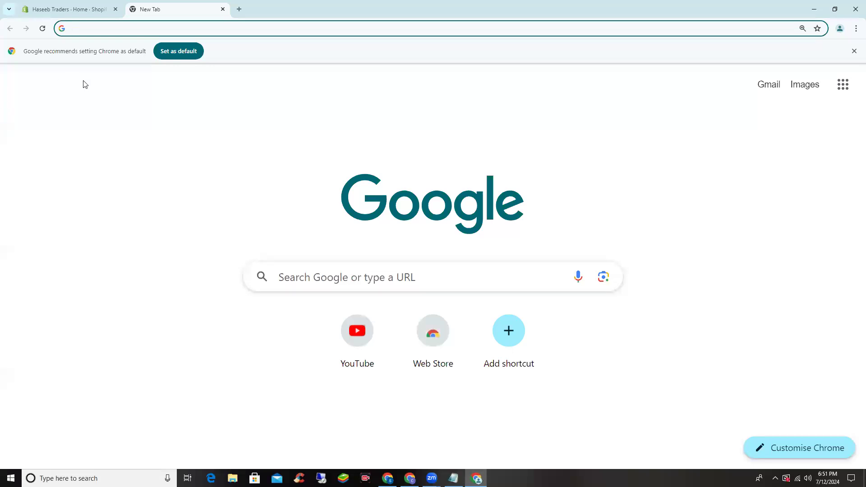
pyautogui.click(68, 9)
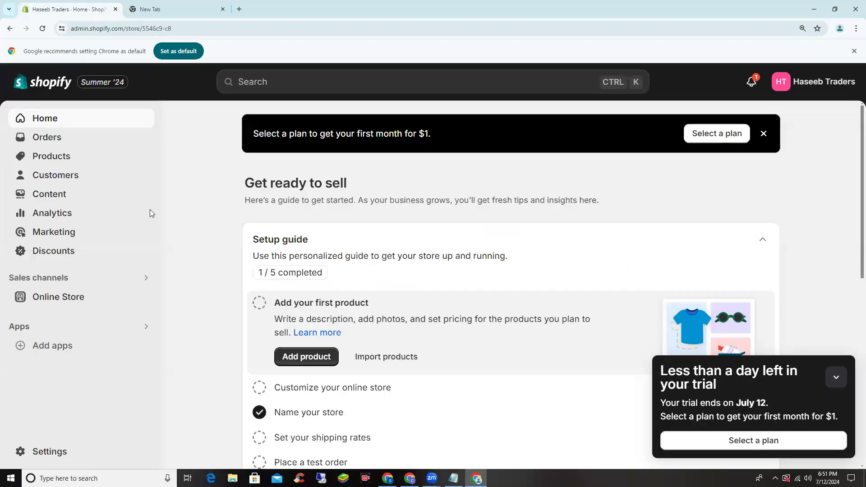
pyautogui.click(144, 299)
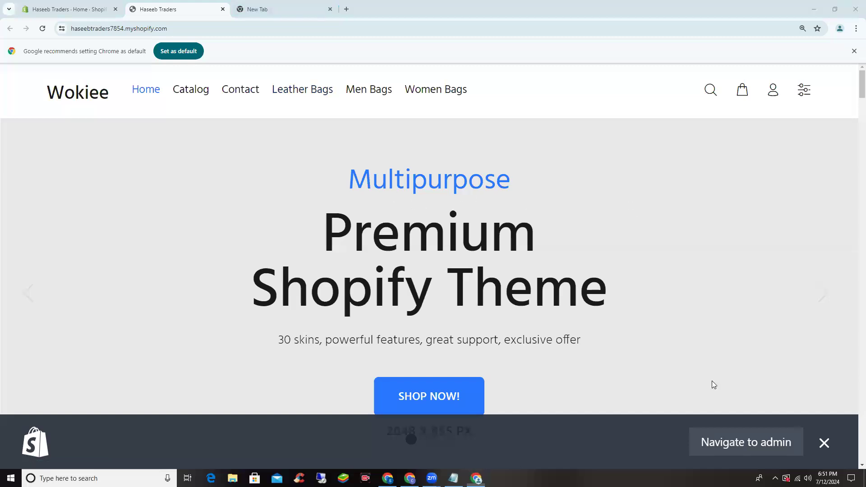
pyautogui.click(824, 443)
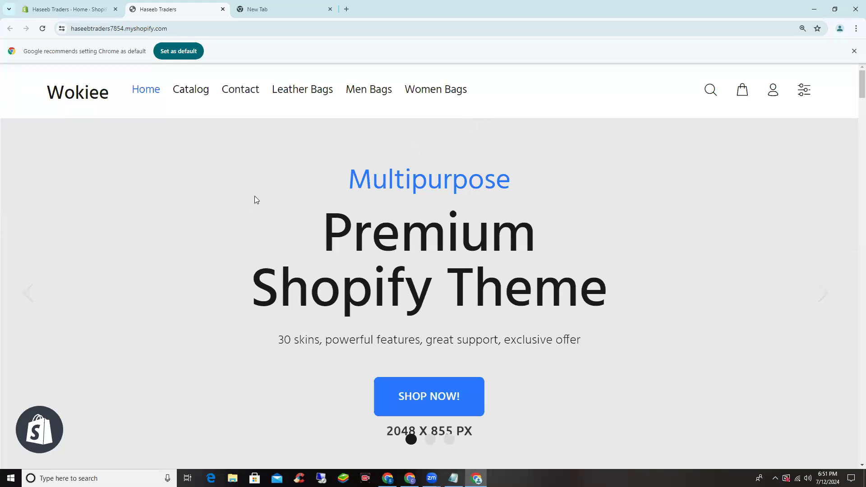
# Search Google for "theme locker" in the blank browser tab
pyautogui.click(297, 5)
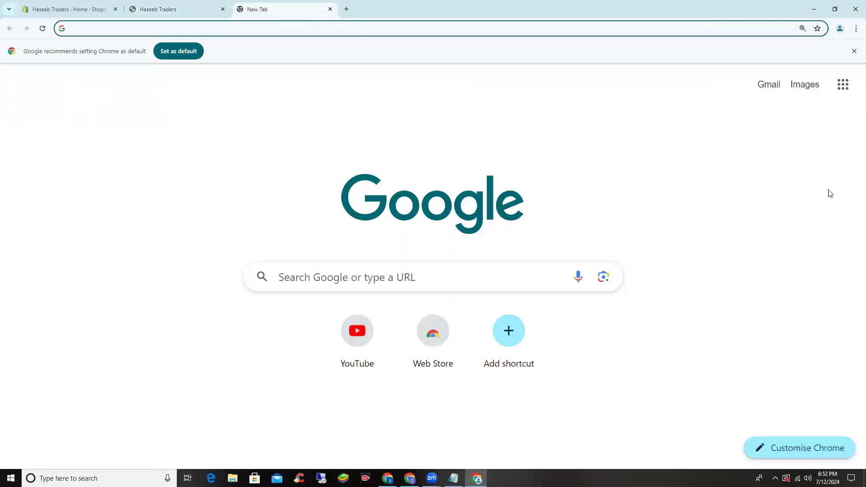
pyautogui.click(855, 29)
pyautogui.click(854, 29)
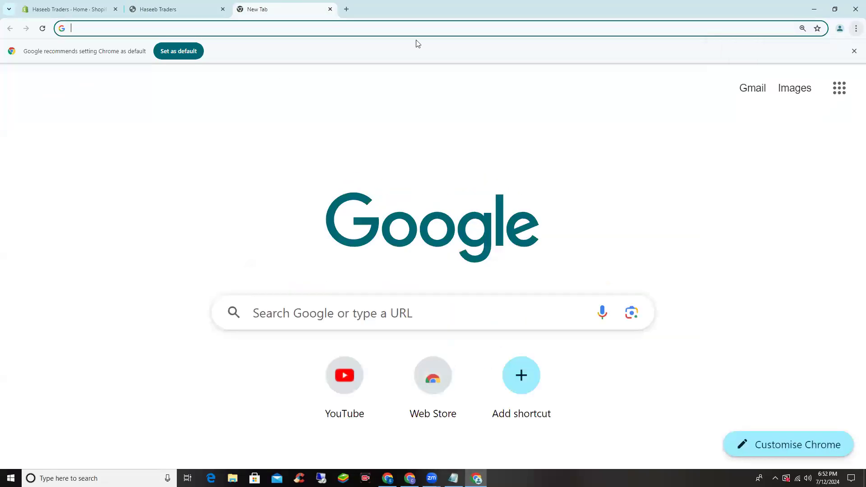
pyautogui.click(276, 29)
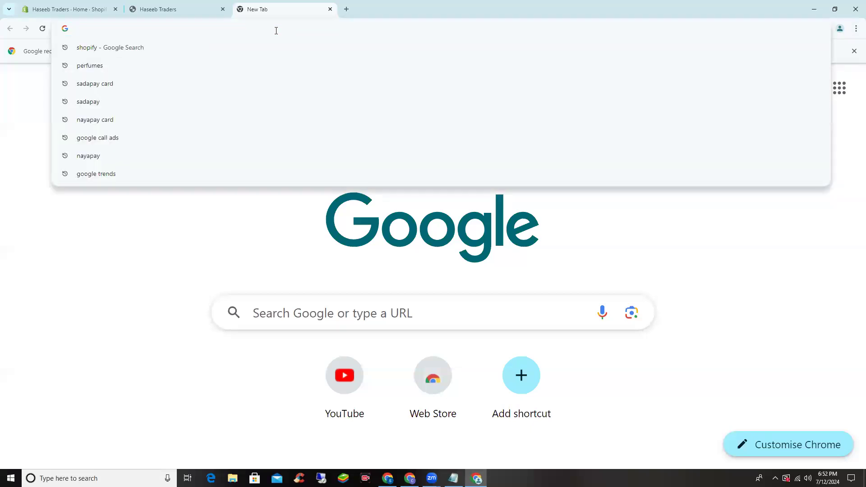
pyautogui.write('theme lock')
pyautogui.press('Return')
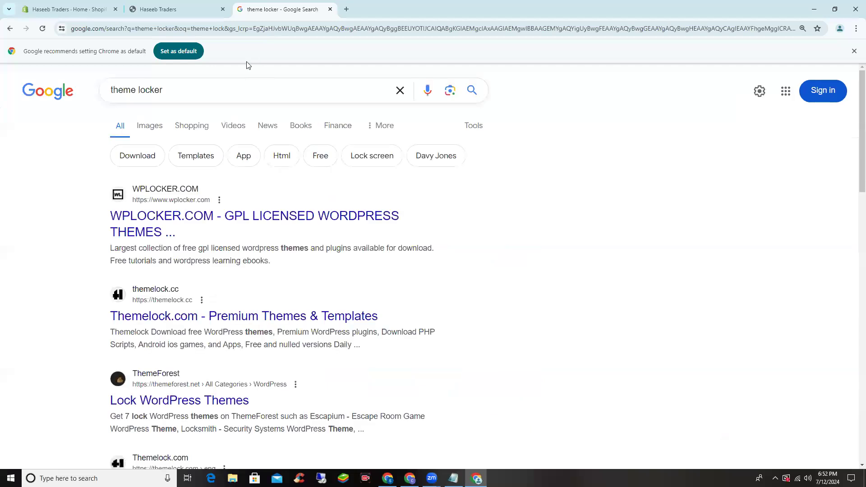
# Change the Google search to "themelock" and open the main Themelock.com site from the results
pyautogui.click(181, 88)
pyautogui.press('BackSpace')
pyautogui.press('BackSpace')
pyautogui.press('BackSpace')
pyautogui.press('BackSpace')
pyautogui.press('BackSpace')
pyautogui.press('BackSpace')
pyautogui.press('BackSpace')
pyautogui.write('l')
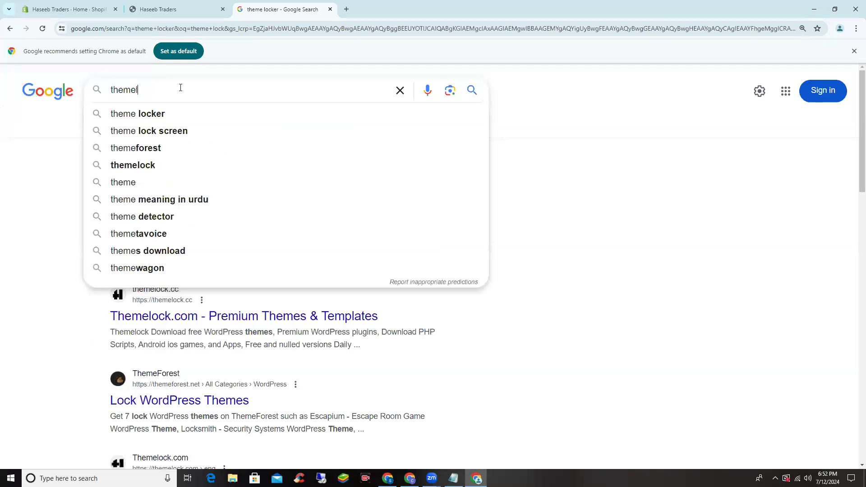
pyautogui.write('ock')
pyautogui.press('Return')
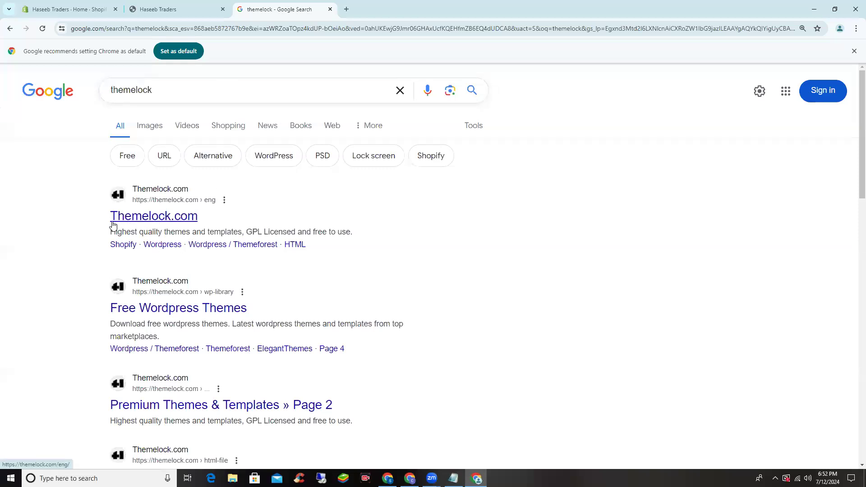
pyautogui.click(159, 218)
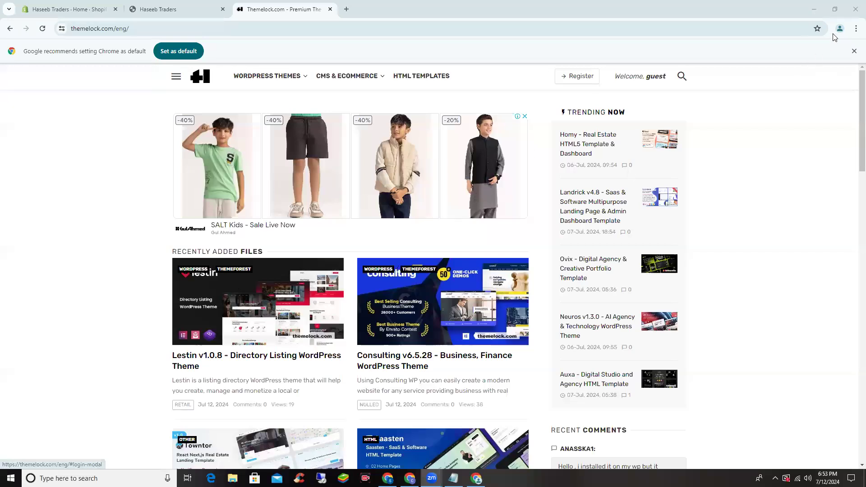
# Enlarge the Themelock page by raising the browser zoom three levels
pyautogui.click(855, 28)
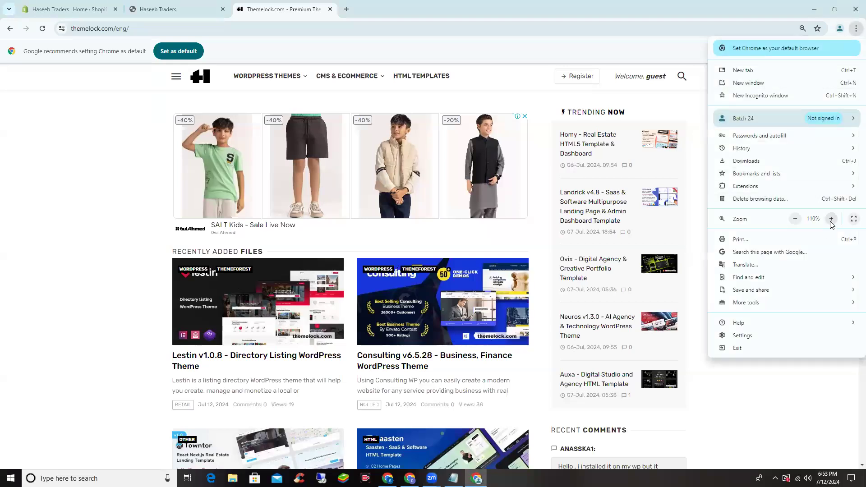
pyautogui.click(831, 219)
pyautogui.click(831, 218)
pyautogui.click(831, 219)
pyautogui.click(460, 75)
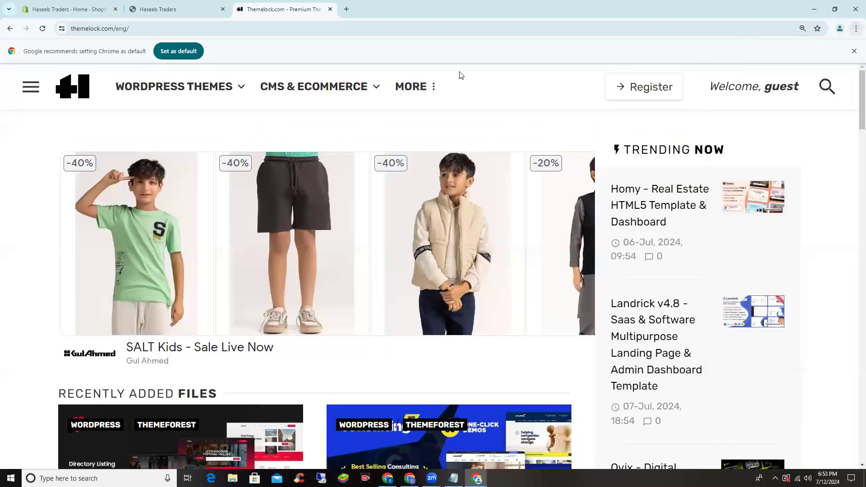
# Open Themelock's Shopify theme category among the eCommerce templates and look over the page
pyautogui.moveTo(121, 83)
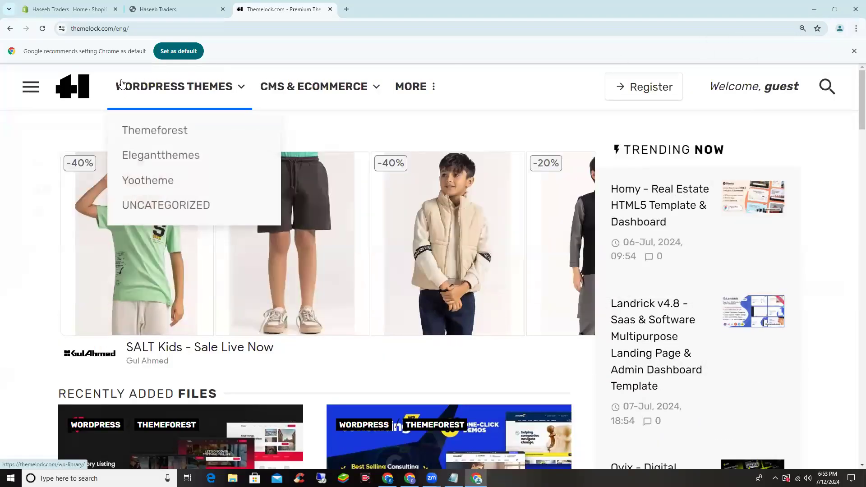
pyautogui.moveTo(299, 89)
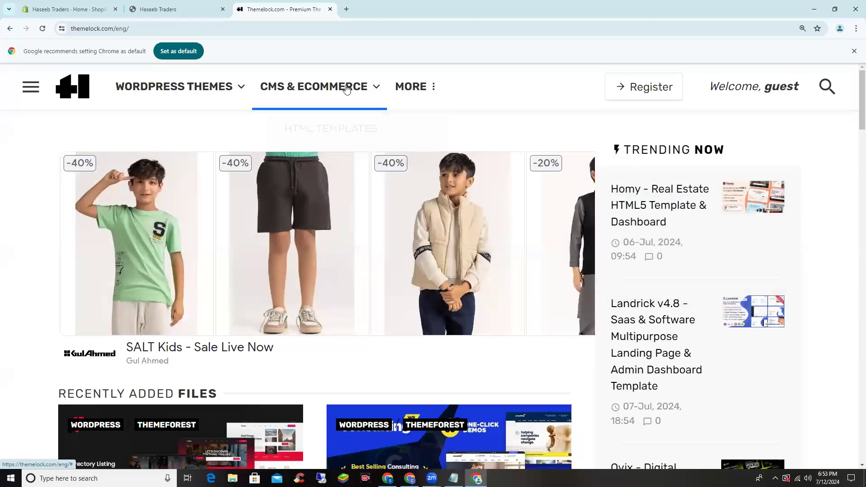
pyautogui.moveTo(346, 89)
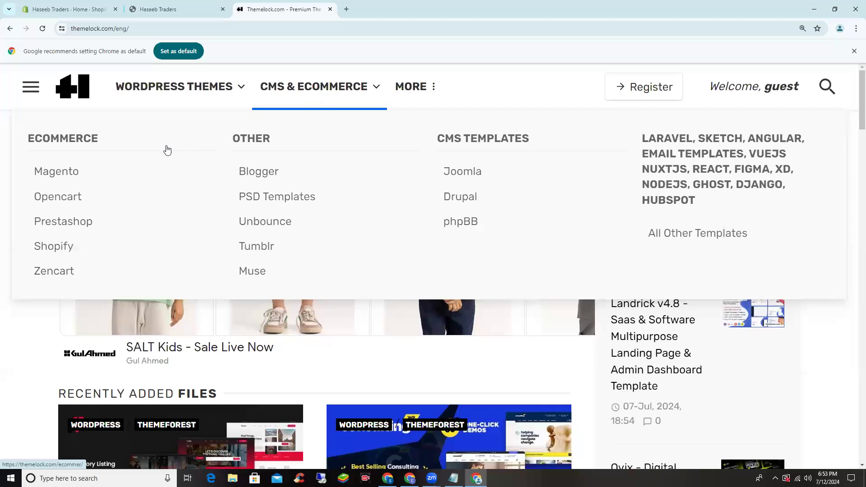
pyautogui.click(65, 249)
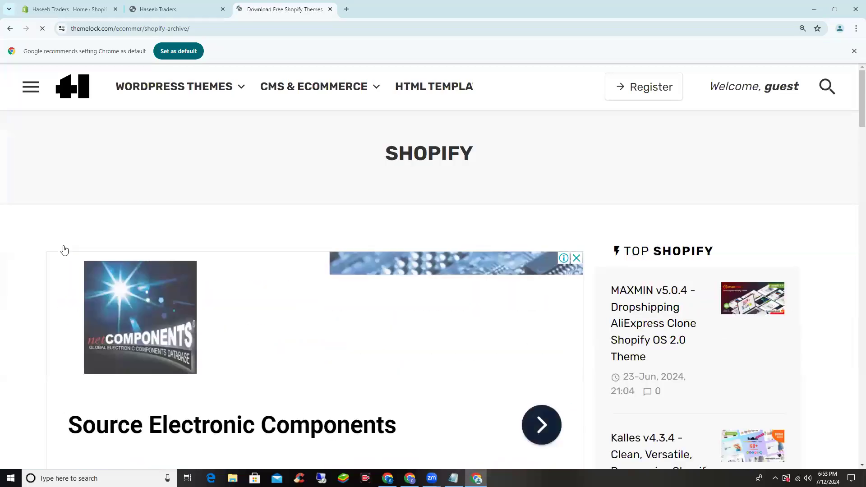
pyautogui.scroll(-5, 72, 180)
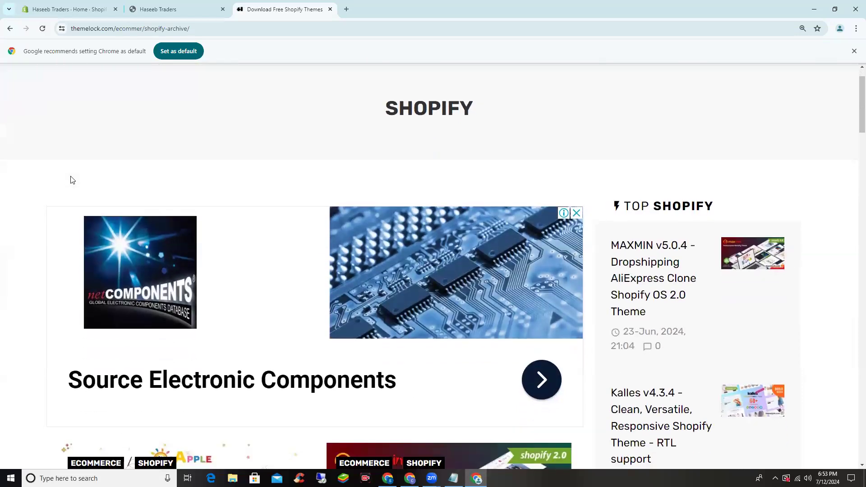
pyautogui.scroll(5, 89, 213)
pyautogui.scroll(-5, 89, 209)
pyautogui.scroll(5, 700, 131)
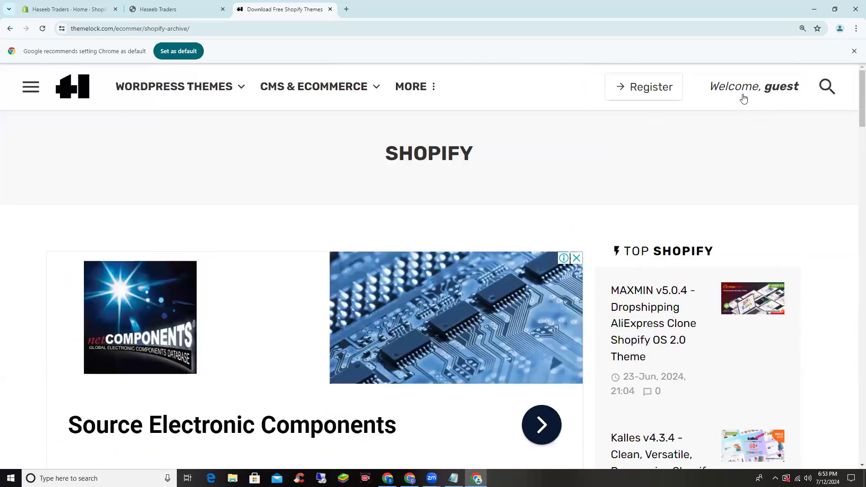
# Search Themelock for "wokiee" and open the Wokiee v2.3.1 - Multipurpose Shopify Theme page
pyautogui.click(825, 86)
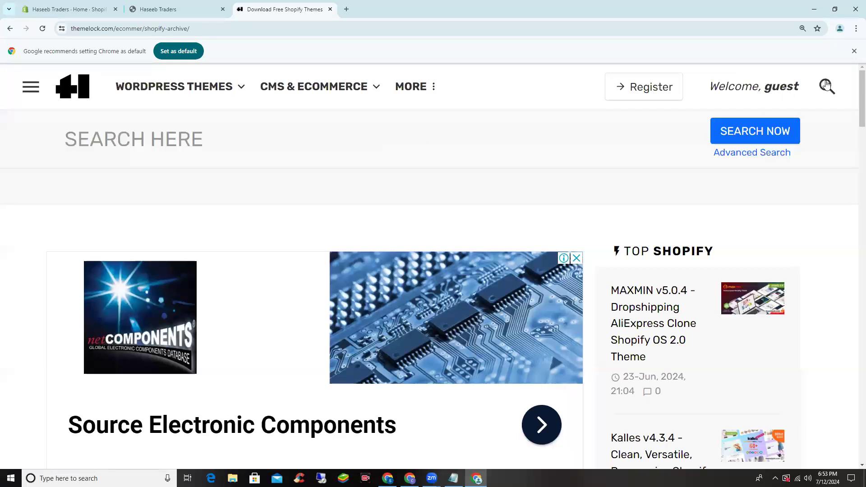
pyautogui.moveTo(224, 108)
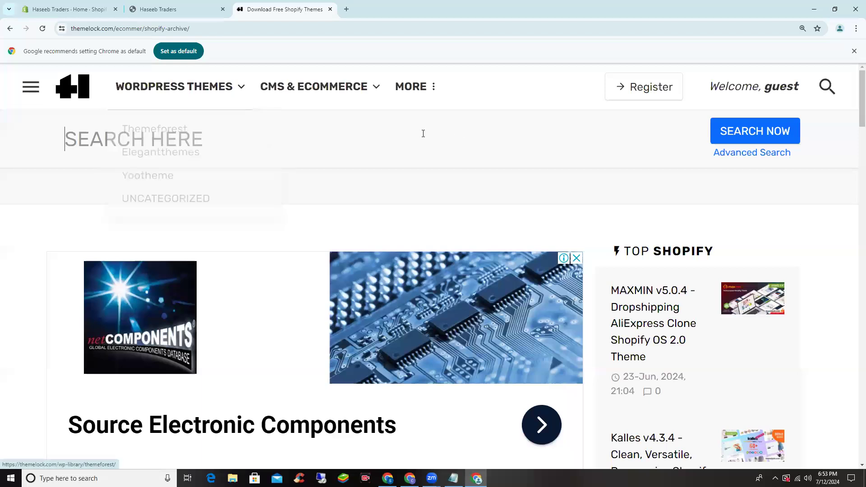
pyautogui.write('wokiee')
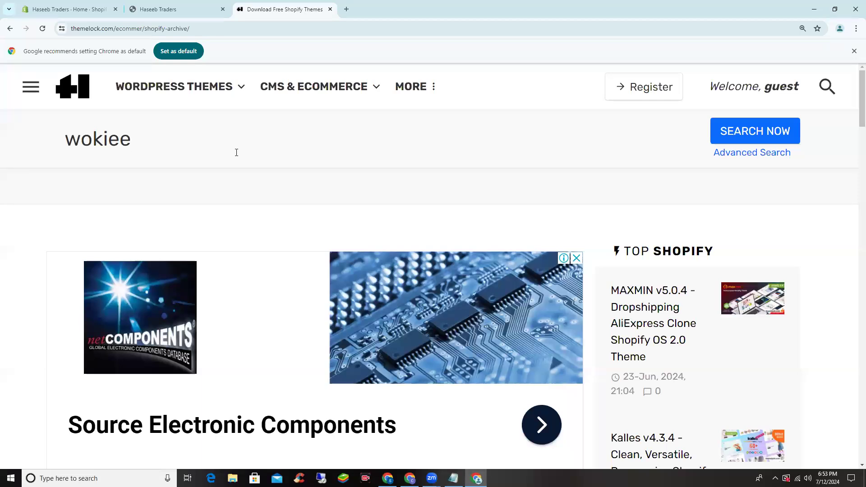
pyautogui.scroll(-6, 222, 154)
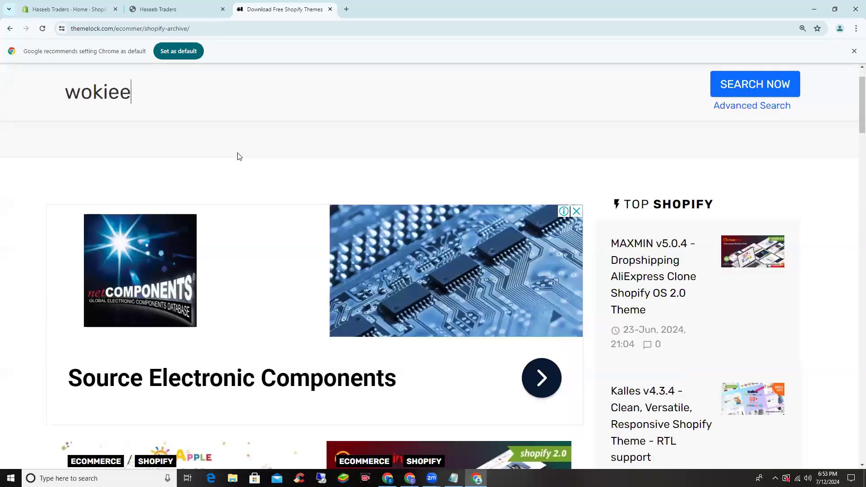
pyautogui.scroll(6, 221, 148)
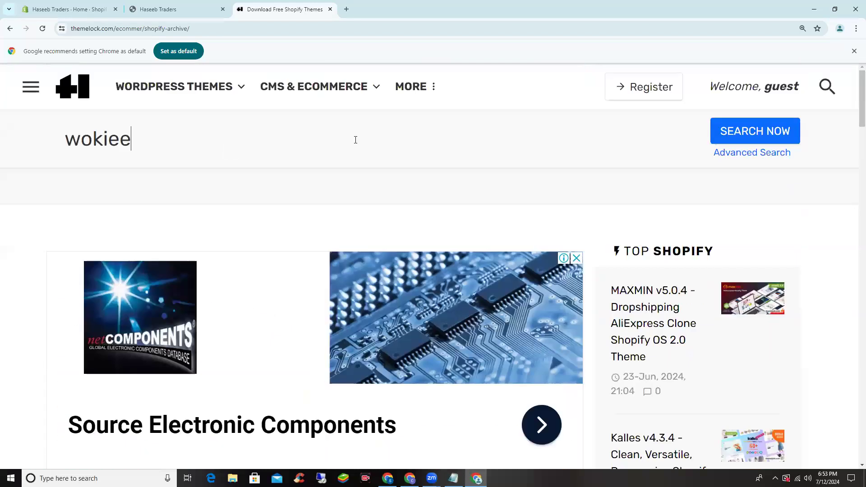
pyautogui.click(744, 130)
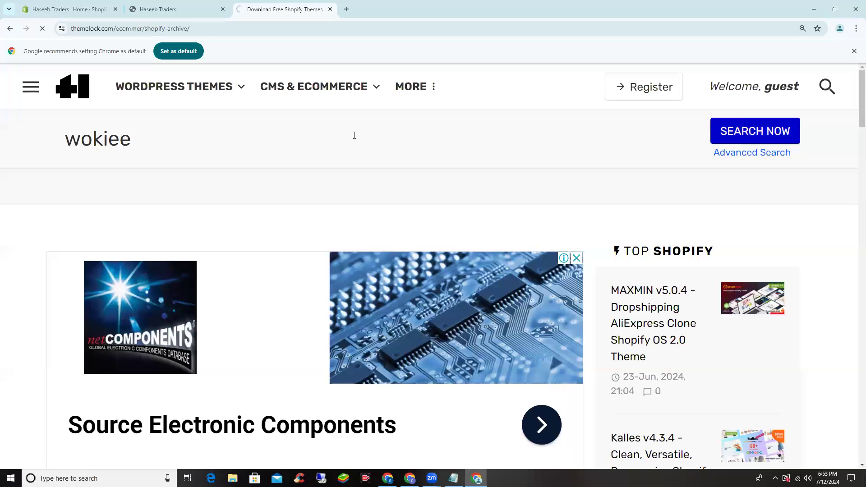
pyautogui.scroll(-4, 342, 149)
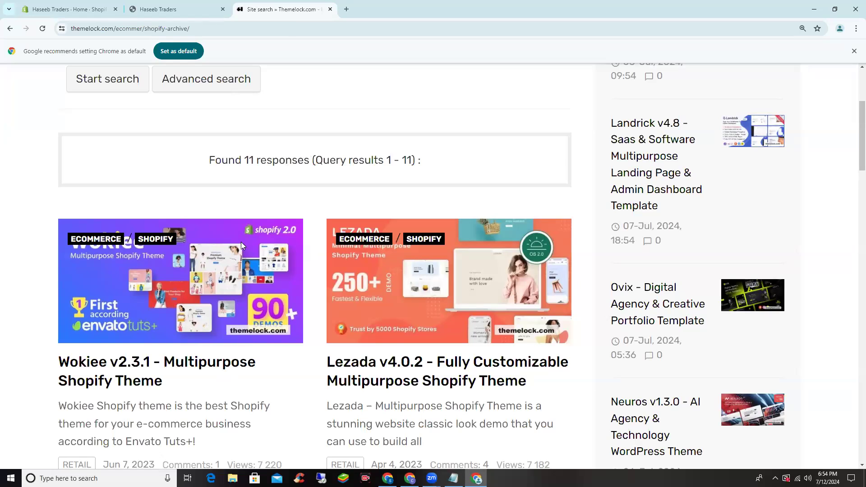
pyautogui.click(147, 286)
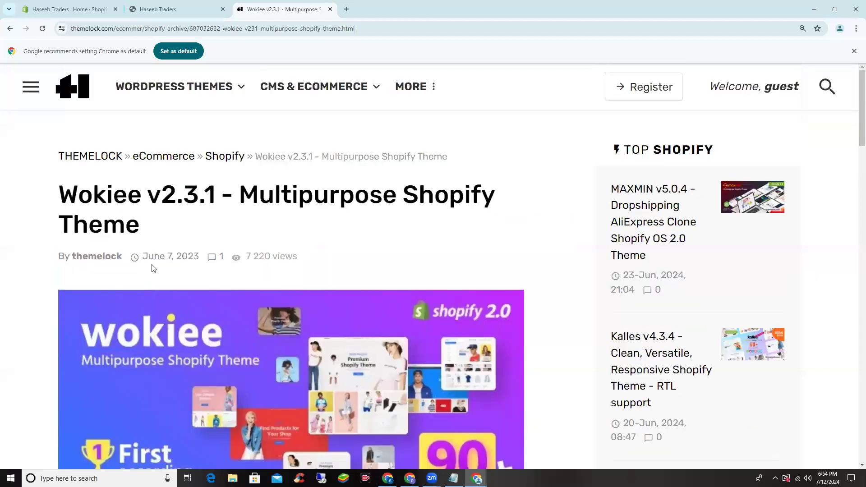
# Copy the workupload.com download link from the list of mirror links on the Wokiee theme page
pyautogui.scroll(-5, 153, 268)
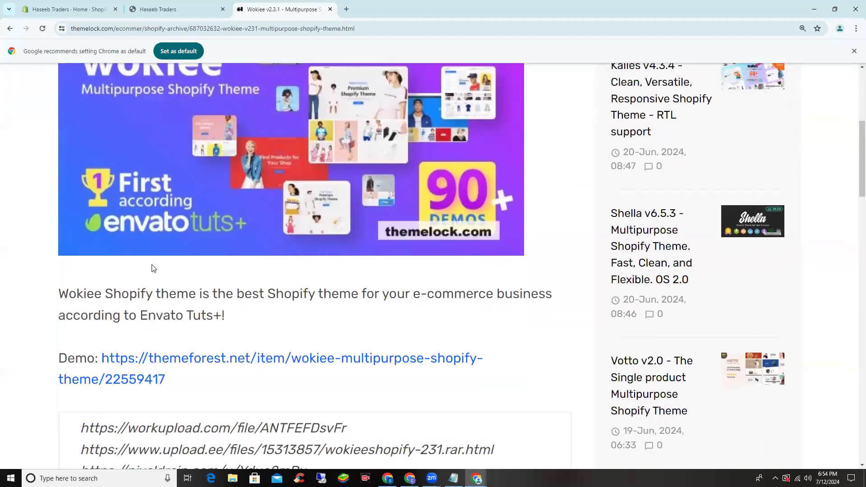
pyautogui.scroll(-7, 154, 268)
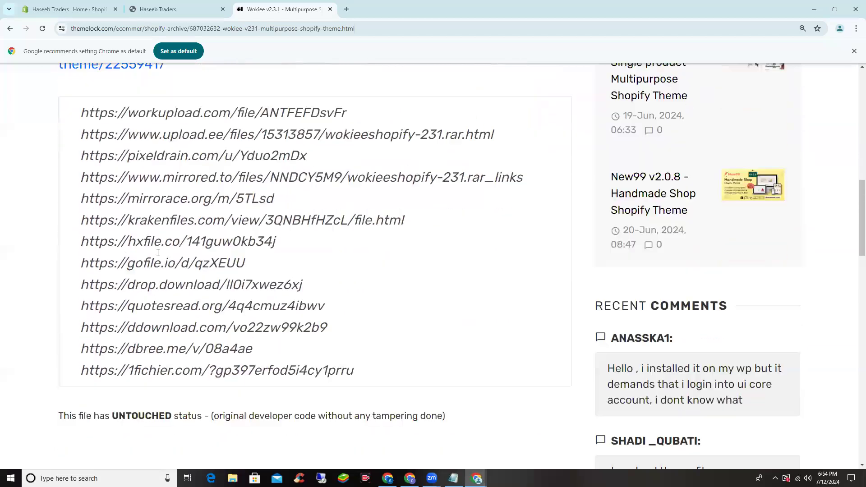
pyautogui.moveTo(83, 122); pyautogui.dragTo(365, 360)
pyautogui.click(365, 360)
pyautogui.moveTo(81, 113); pyautogui.dragTo(355, 113)
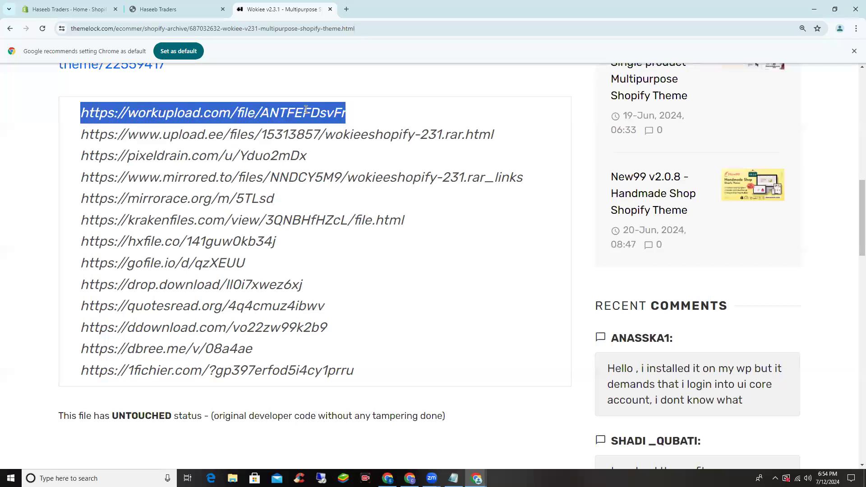
pyautogui.rightClick(236, 111)
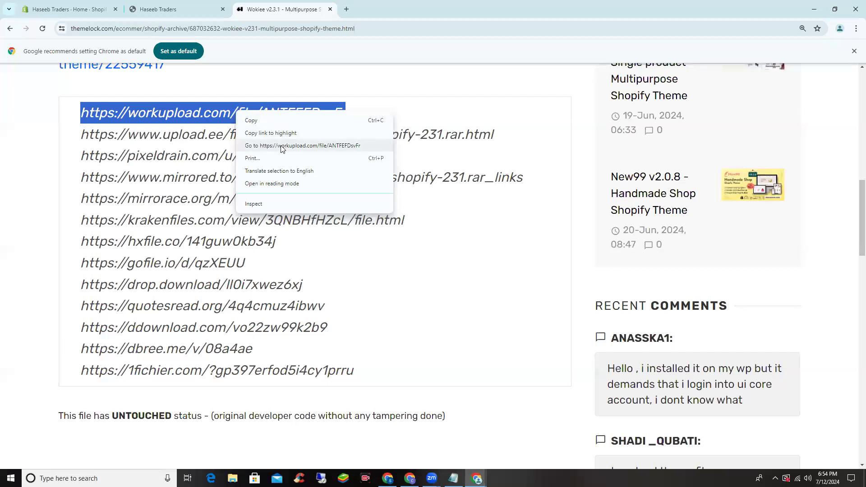
pyautogui.click(256, 120)
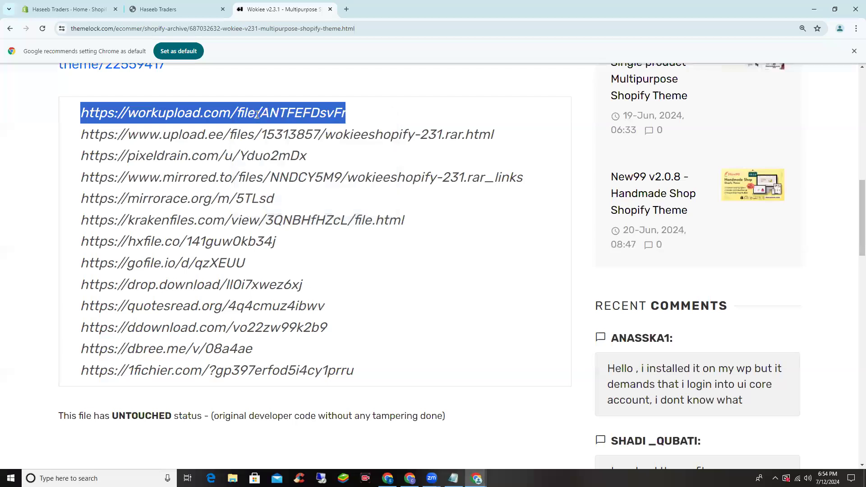
# Open the copied workupload link in a new tab and start downloading wokieeshopify-231.rar, dismissing the ad
pyautogui.click(347, 9)
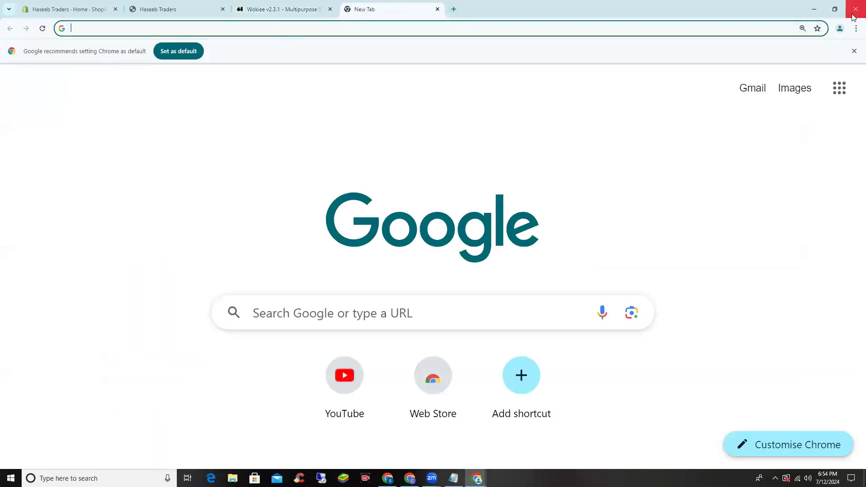
pyautogui.click(856, 28)
pyautogui.click(430, 30)
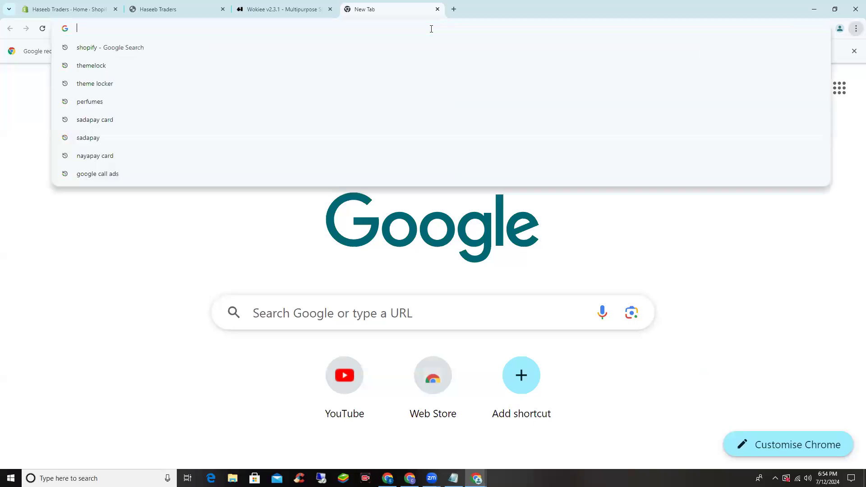
pyautogui.rightClick(430, 30)
pyautogui.click(491, 120)
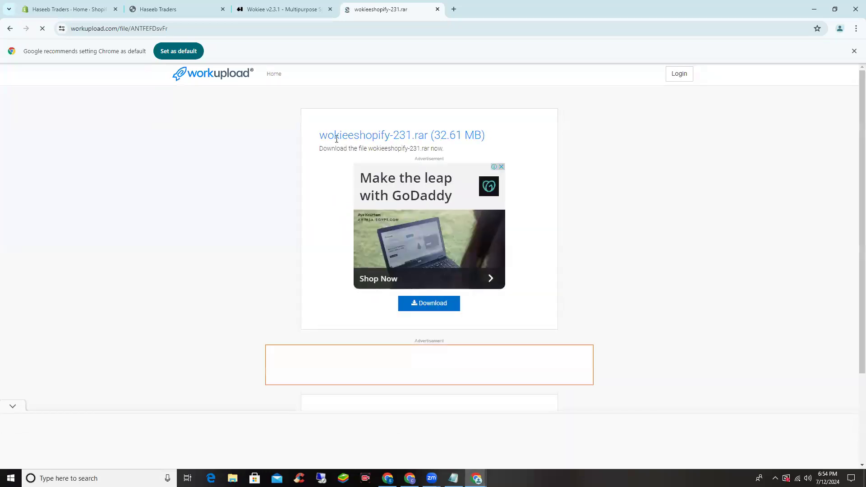
pyautogui.click(436, 305)
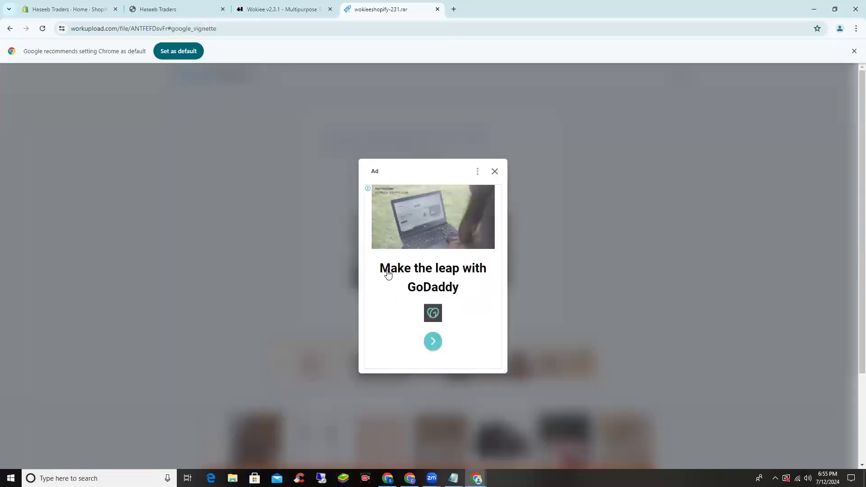
pyautogui.click(494, 172)
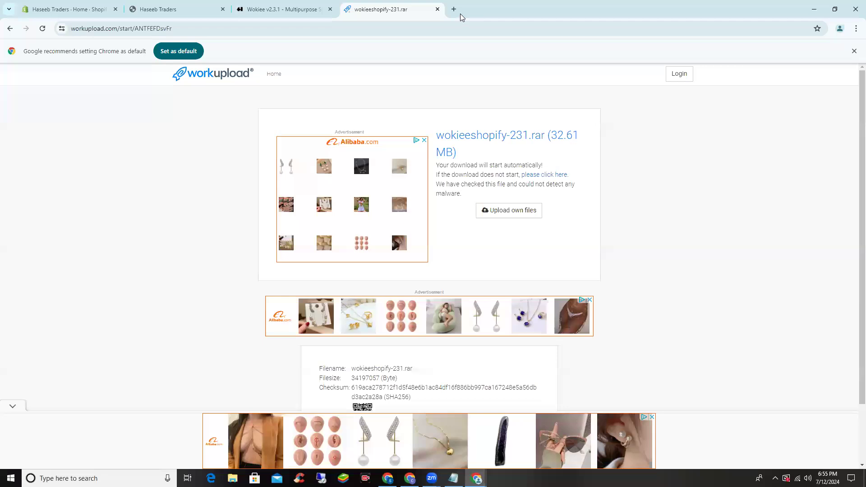
# Open the browser's download history in a new tab
pyautogui.hotkey('ctrl', 't')
pyautogui.click(855, 29)
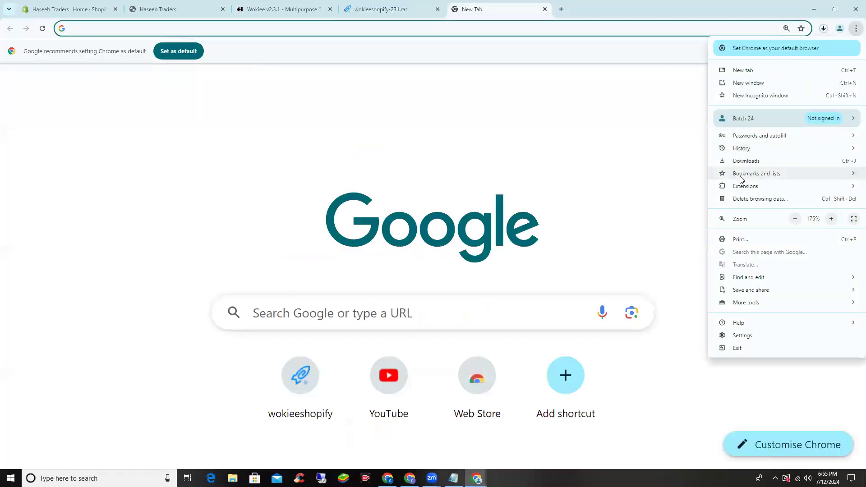
pyautogui.click(757, 162)
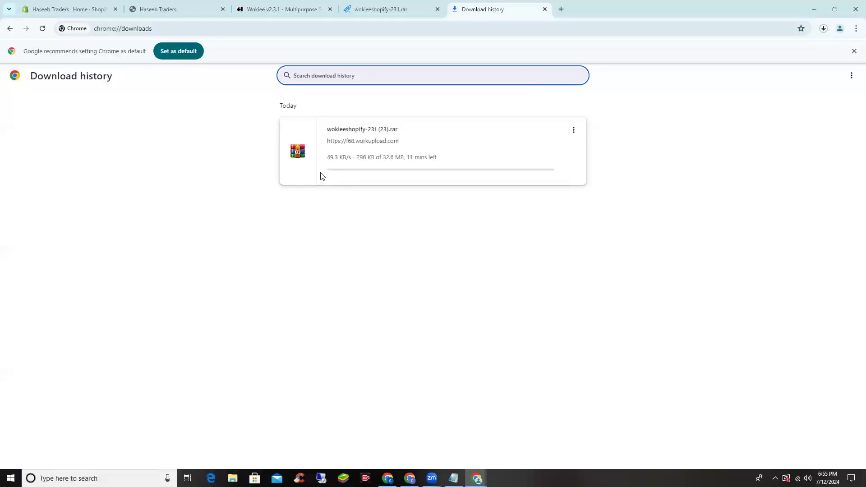
# Enlarge the download history page by raising the browser zoom four levels
pyautogui.click(856, 28)
pyautogui.click(831, 219)
pyautogui.click(831, 219)
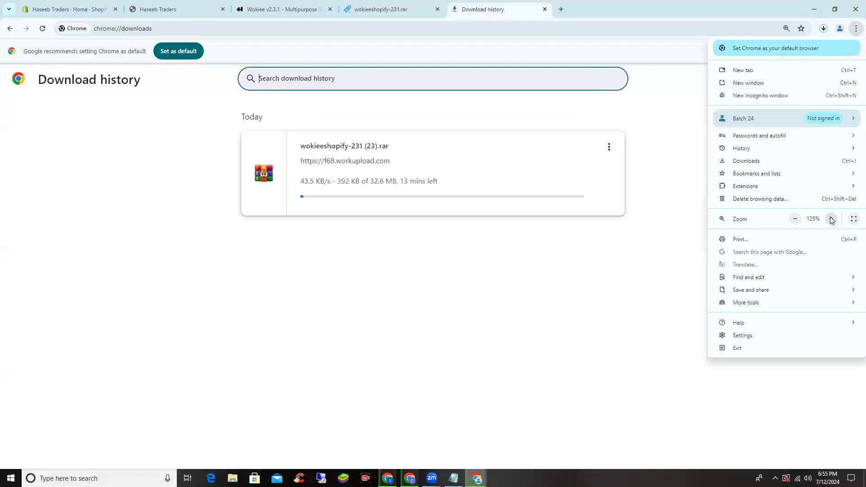
pyautogui.click(831, 219)
pyautogui.click(831, 219)
pyautogui.click(853, 34)
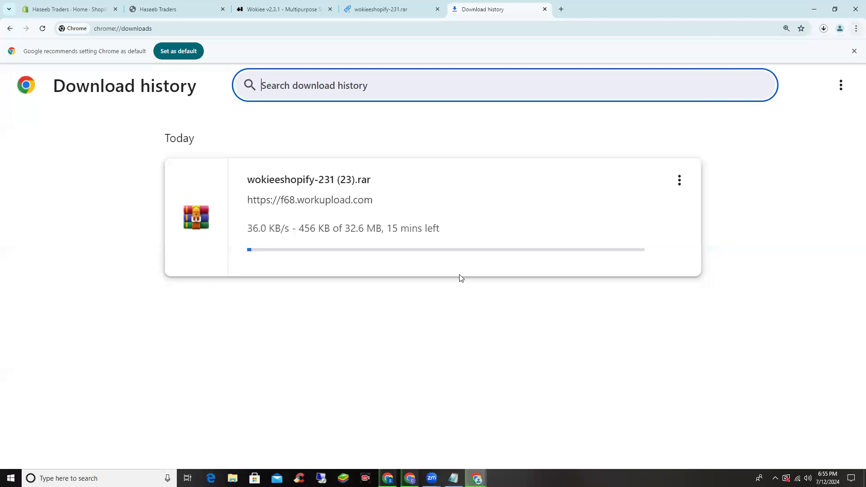
# Pause the running download of the Wokiee theme archive
pyautogui.moveTo(342, 228); pyautogui.dragTo(379, 228)
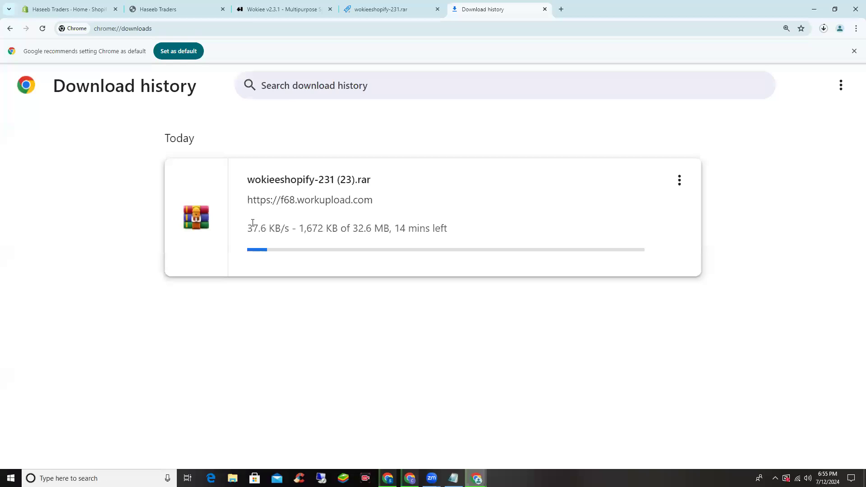
pyautogui.click(679, 180)
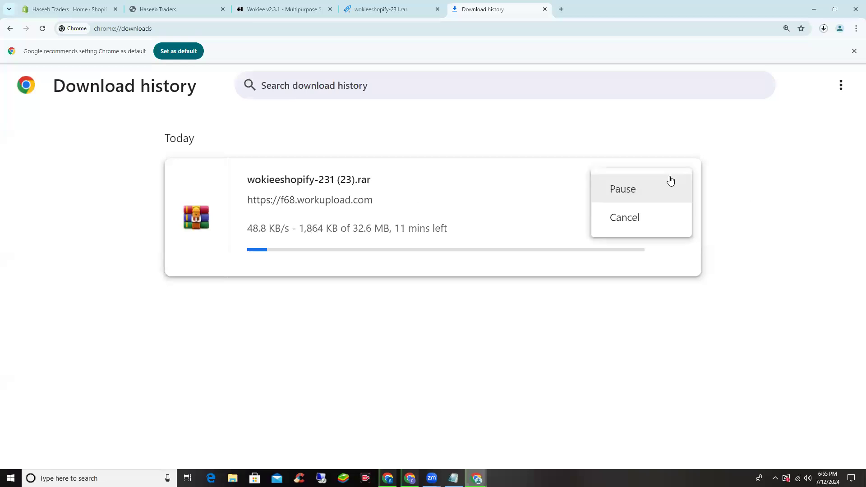
pyautogui.click(640, 189)
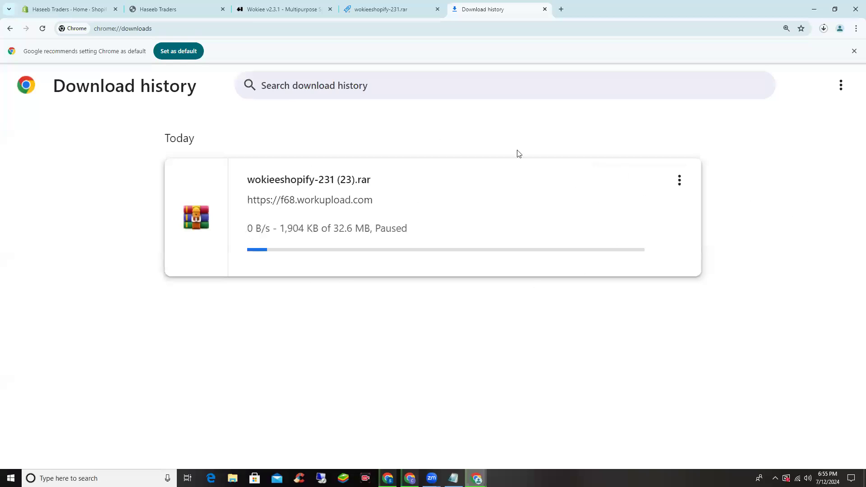
# Search Google for "cloudconvert" in a new tab and open the CloudConvert website
pyautogui.click(561, 9)
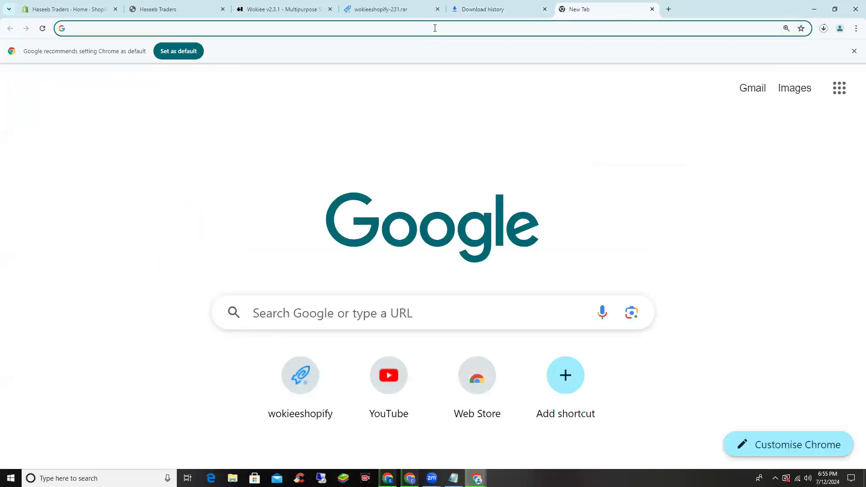
pyautogui.write('cloudconvert')
pyautogui.press('Return')
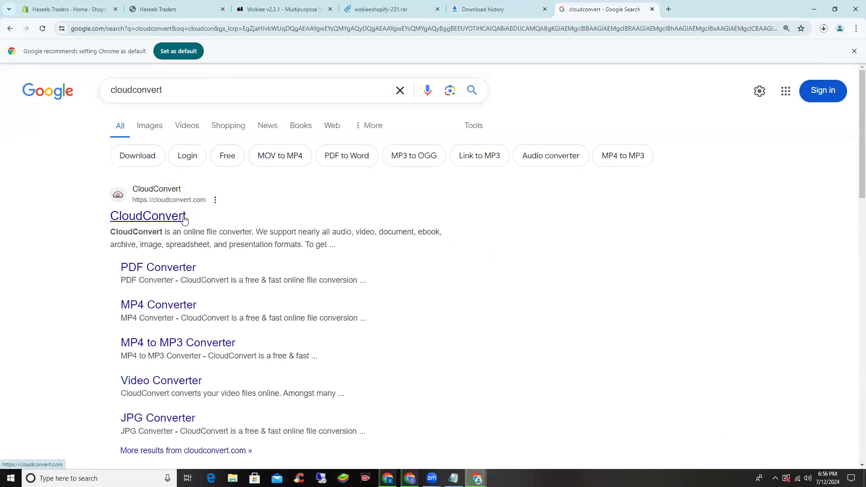
pyautogui.click(139, 217)
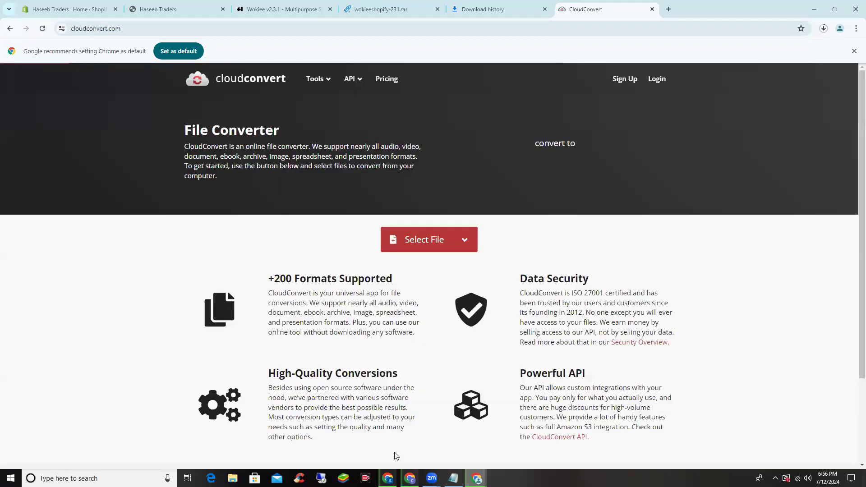
# Enlarge the CloudConvert page by raising the browser zoom
pyautogui.click(856, 28)
pyautogui.hotkey('ctrl', '+')
pyautogui.hotkey('ctrl', '+')
pyautogui.hotkey('ctrl', '+')
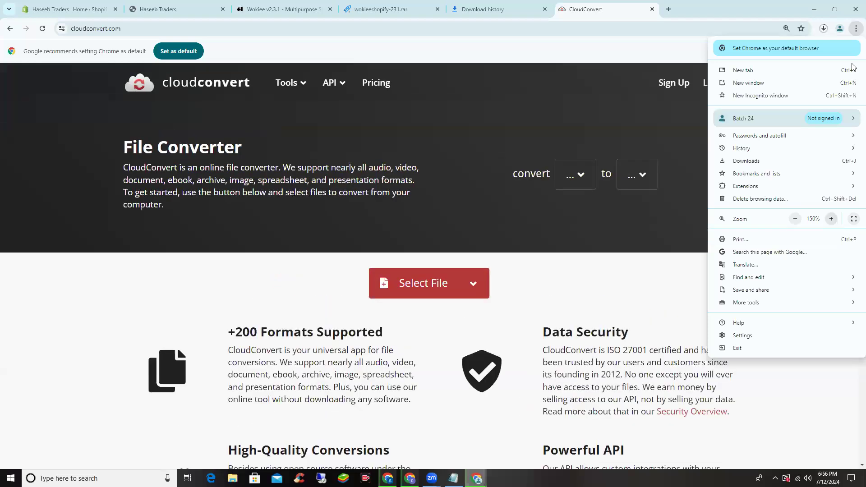
pyautogui.click(852, 33)
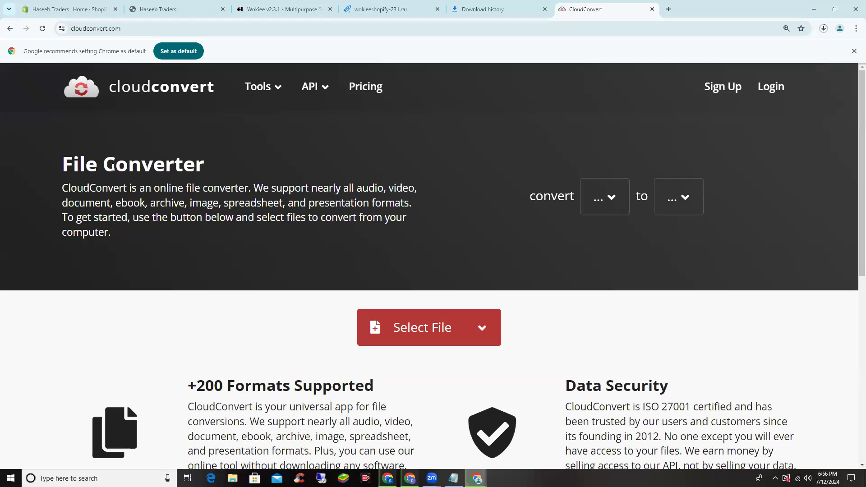
# Look over the file converter's source and target format lists without choosing a format
pyautogui.moveTo(62, 163); pyautogui.dragTo(264, 168)
pyautogui.click(478, 208)
pyautogui.click(604, 199)
pyautogui.click(604, 199)
pyautogui.click(683, 199)
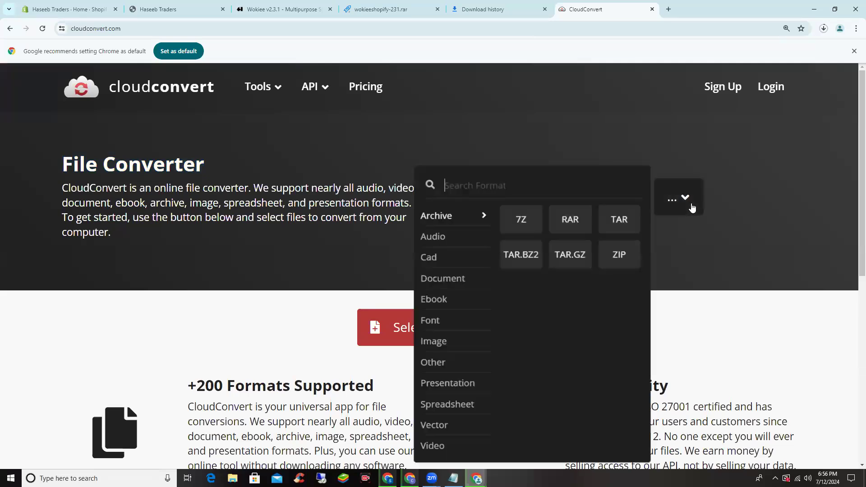
pyautogui.click(683, 199)
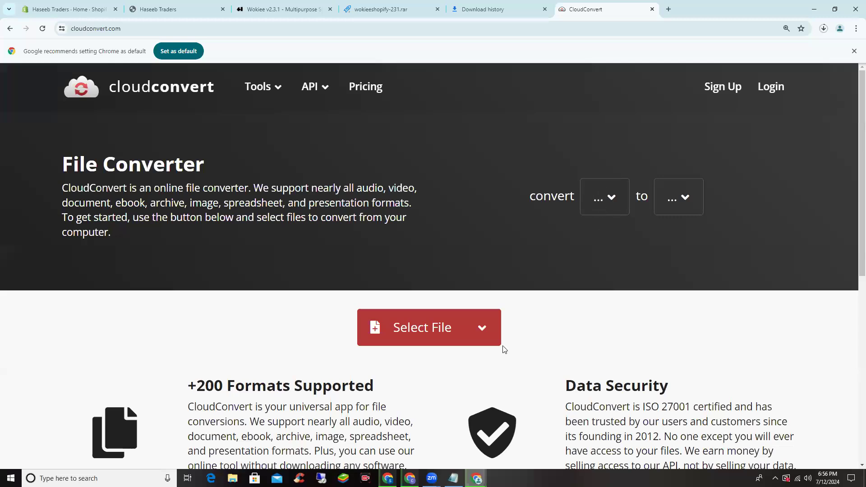
# Add the RAR archive wokieeshopify-231 (1) from the Downloads folder as the file to convert
pyautogui.click(395, 327)
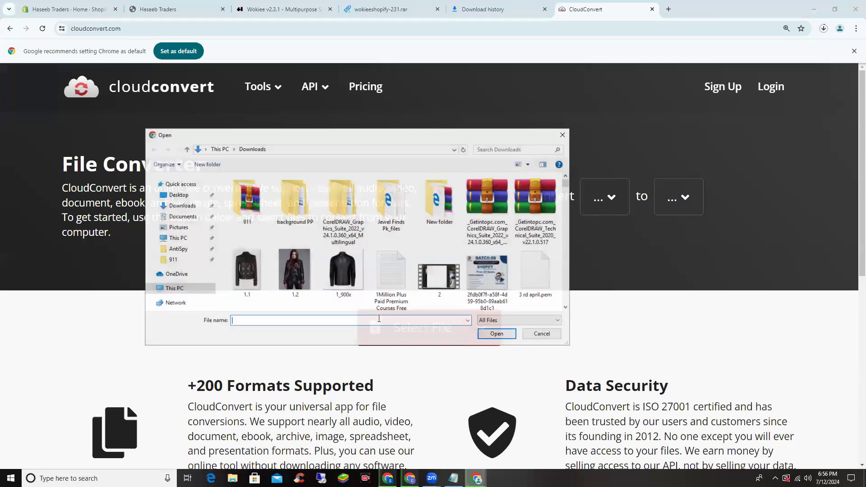
pyautogui.click(477, 211)
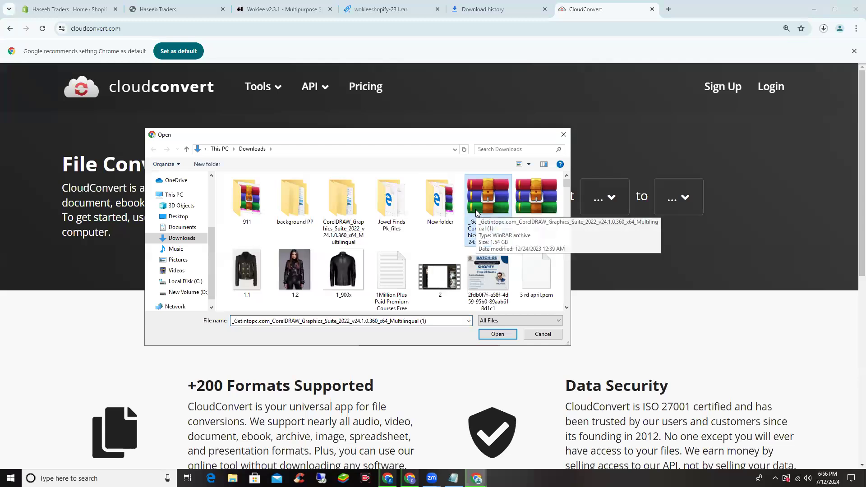
pyautogui.scroll(-10, 432, 263)
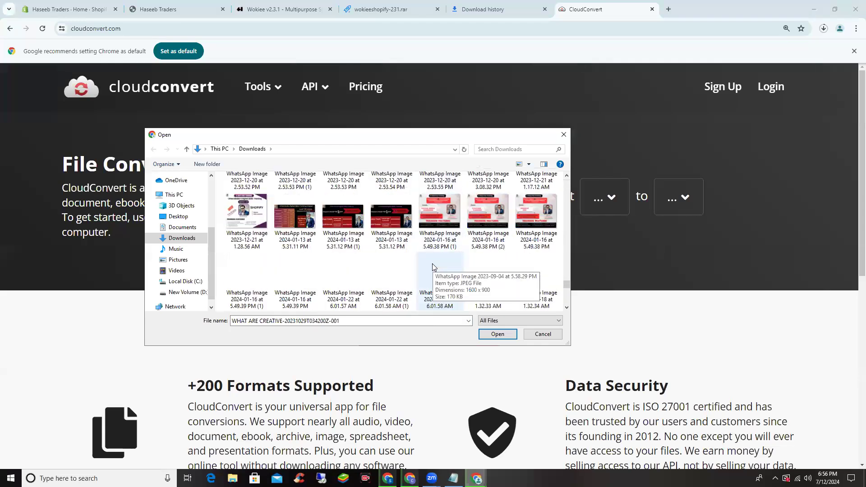
pyautogui.scroll(-5, 432, 264)
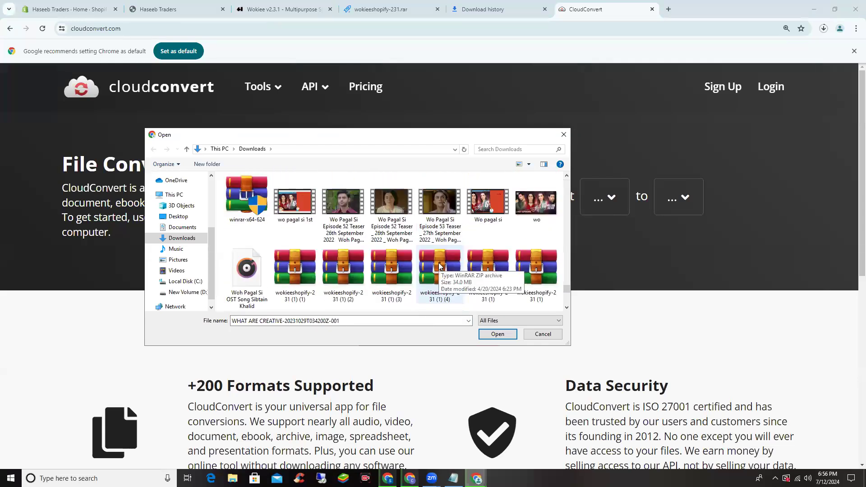
pyautogui.click(480, 259)
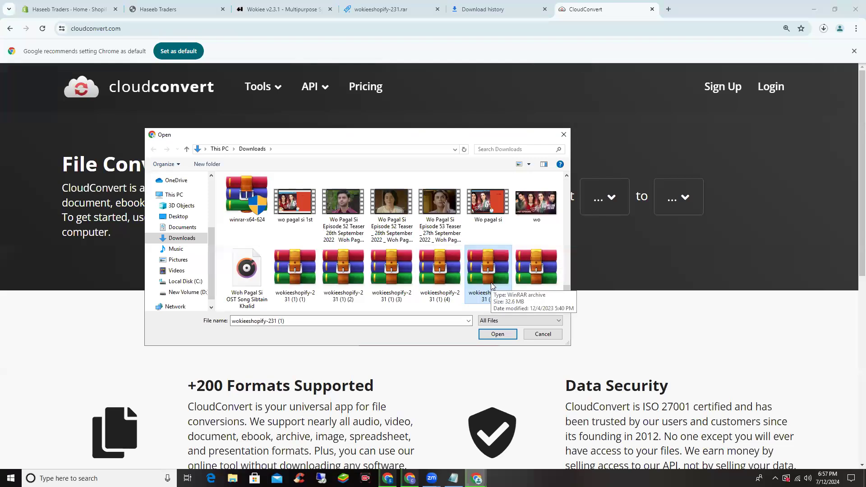
pyautogui.click(497, 333)
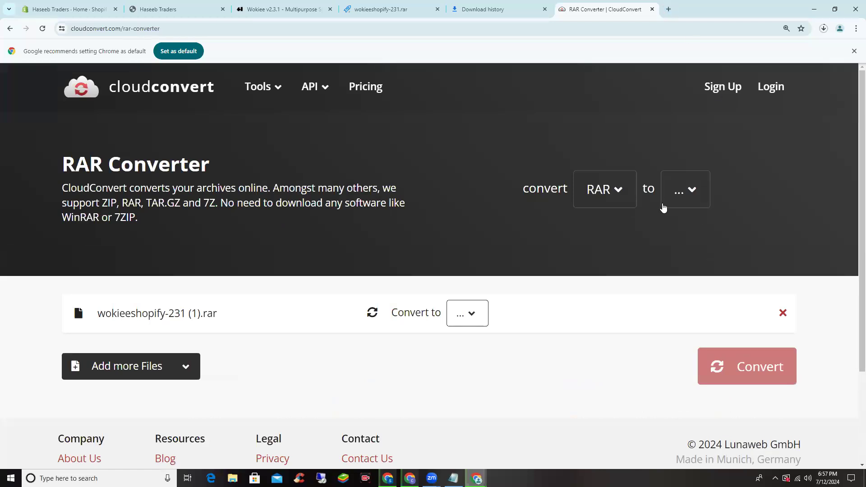
# Convert wokieeshopify-231 (1).rar to ZIP format and download the converted file
pyautogui.click(689, 194)
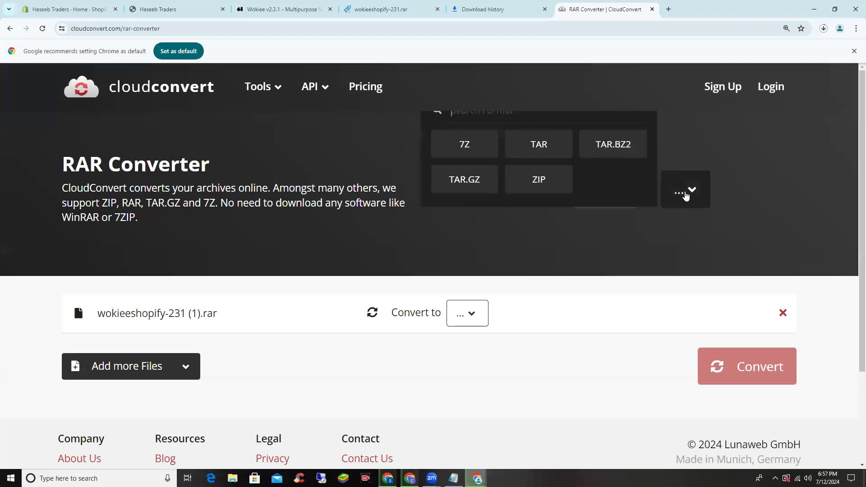
pyautogui.click(533, 188)
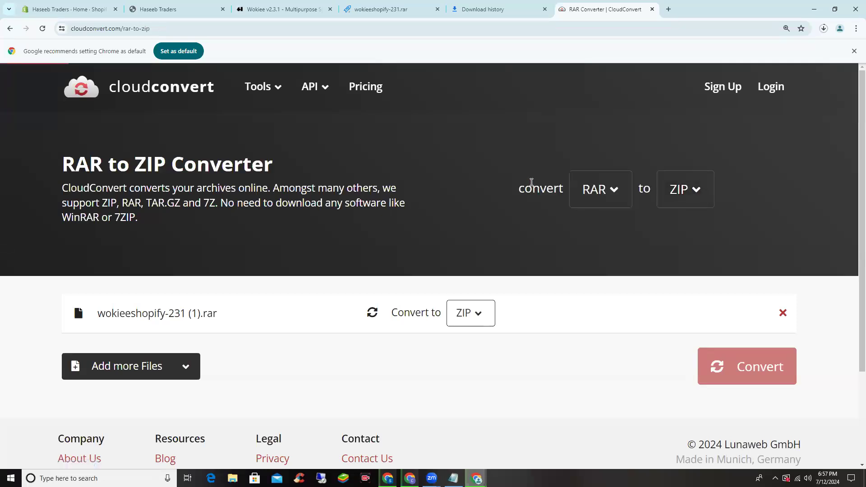
pyautogui.scroll(-1, 514, 106)
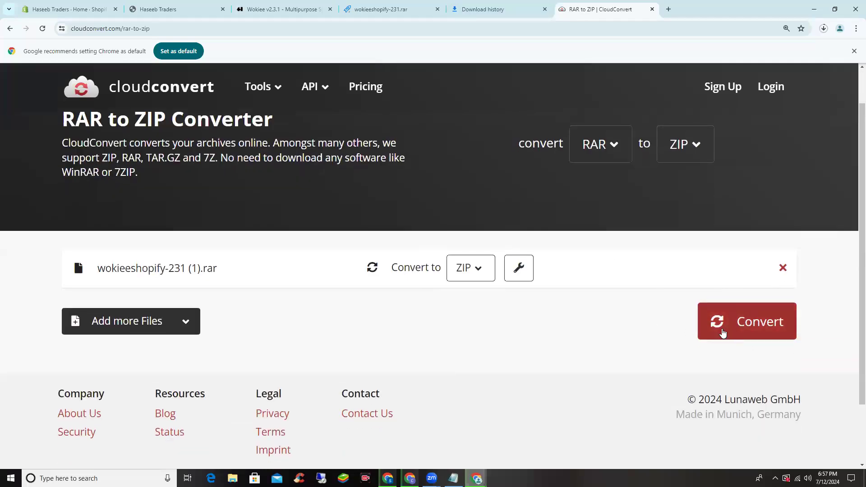
pyautogui.click(747, 325)
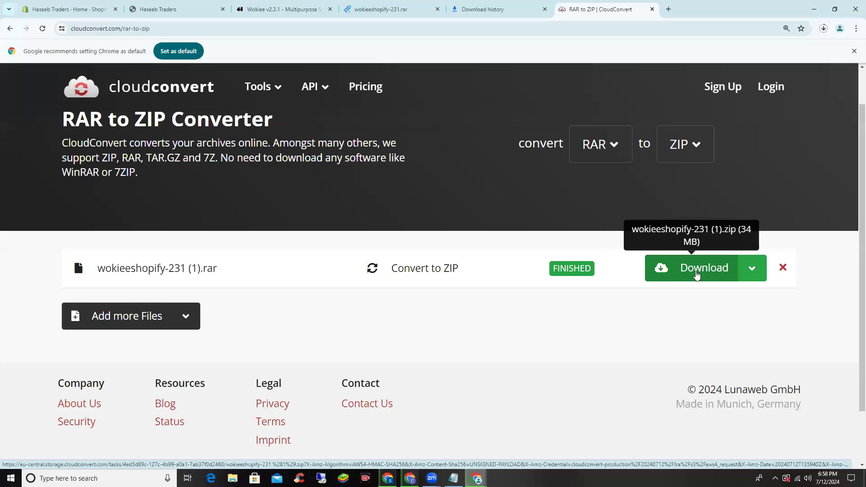
pyautogui.click(696, 270)
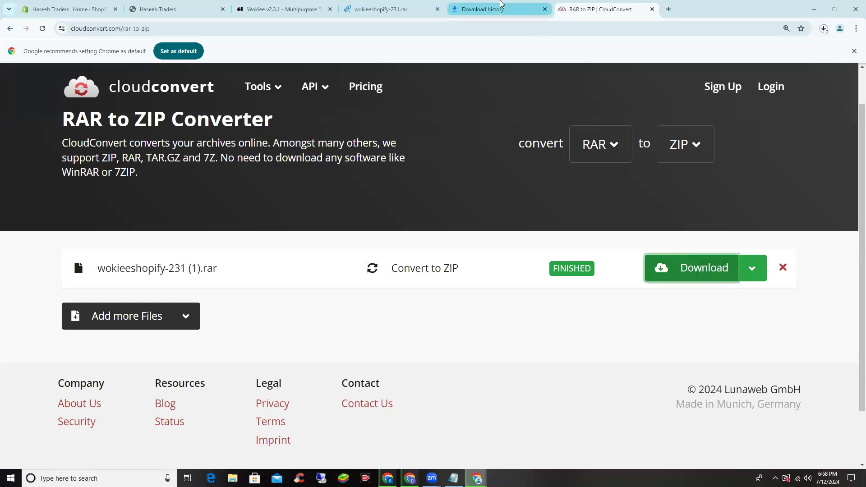
# Resume the failed wokieeshopify-231 (1) (5).zip download from the browser's download history
pyautogui.click(483, 9)
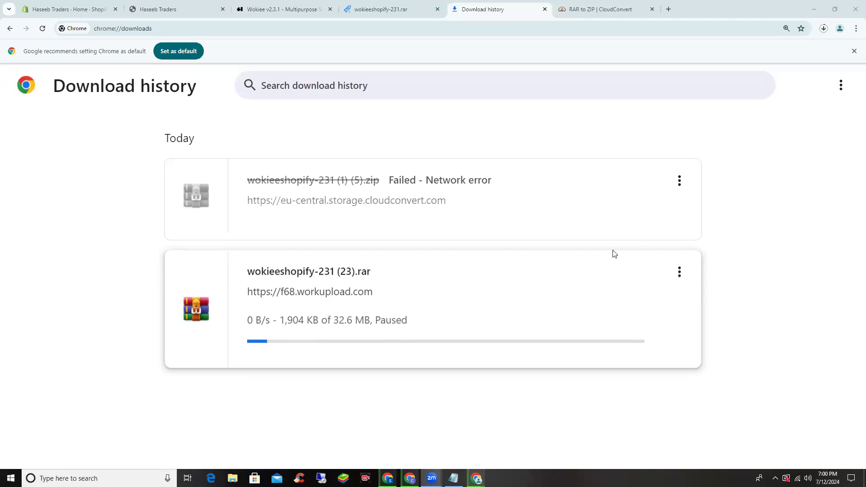
pyautogui.click(679, 181)
pyautogui.click(647, 189)
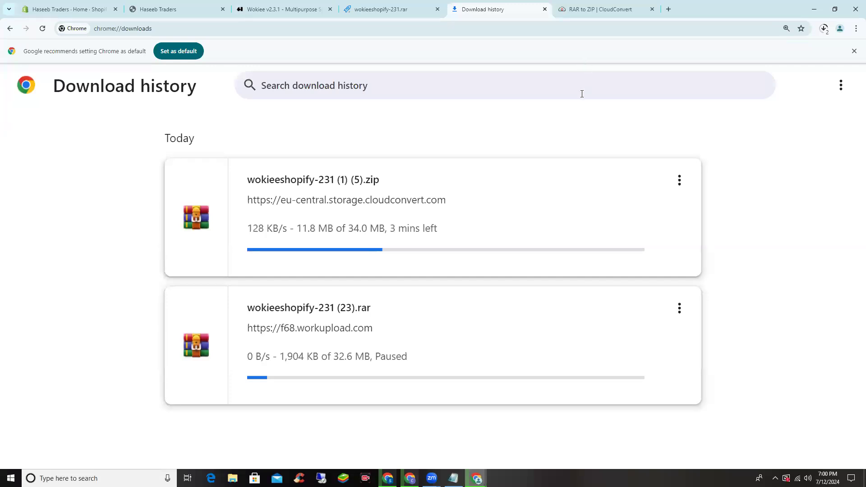
# Search Google for "what is rar file", look through the results, and return to the download history
pyautogui.click(669, 9)
pyautogui.write('what is r')
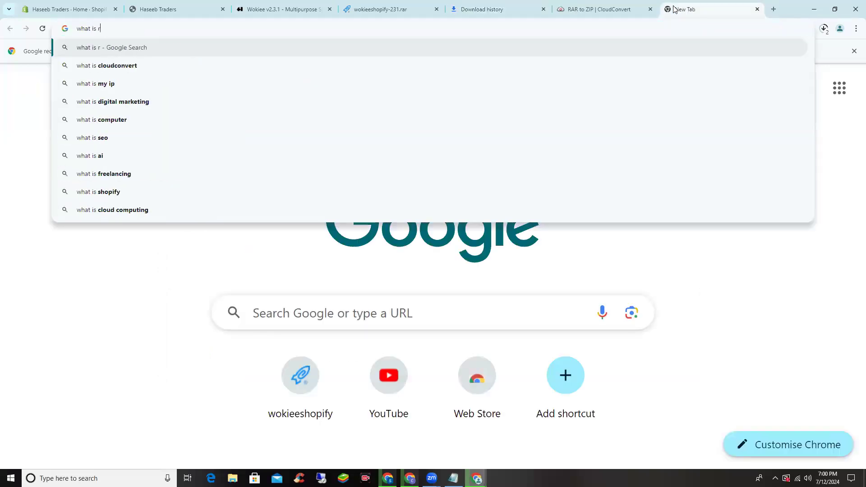
pyautogui.write('ar f')
pyautogui.press('Return')
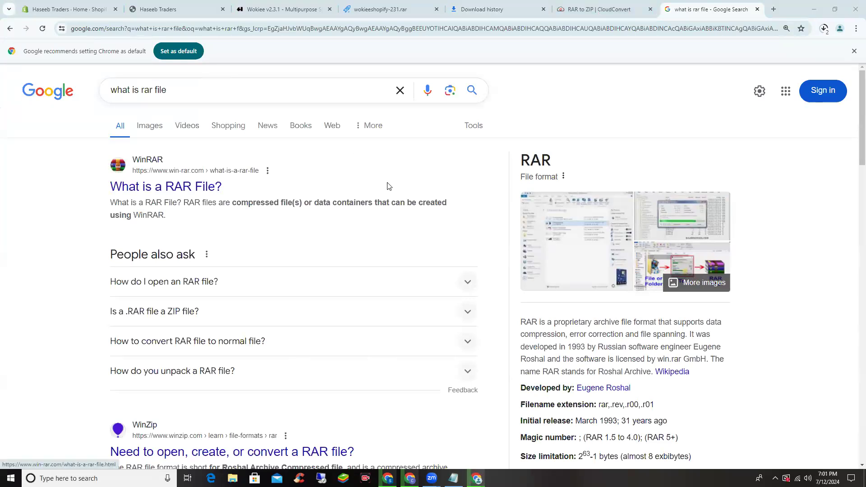
pyautogui.scroll(-2, 385, 185)
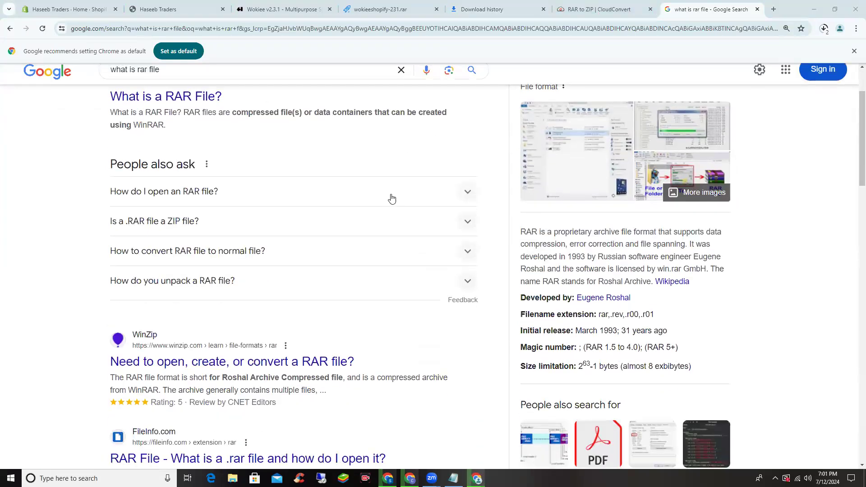
pyautogui.scroll(-3, 390, 201)
pyautogui.scroll(5, 391, 199)
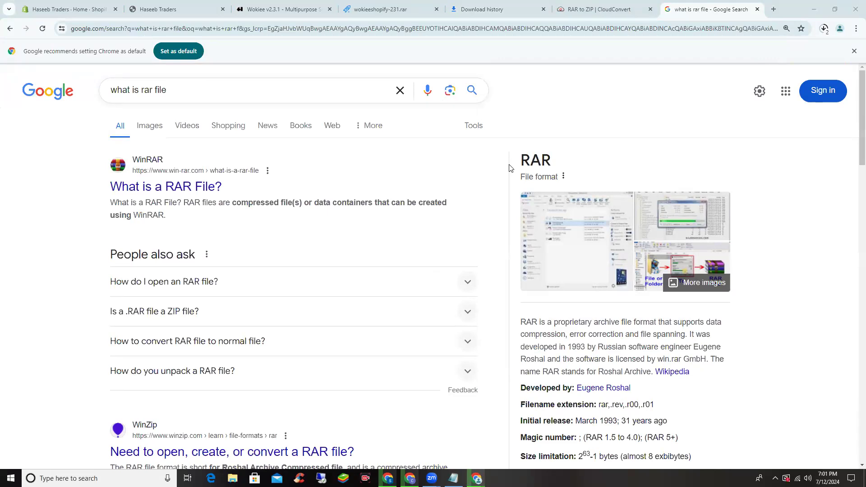
pyautogui.hotkey('ctrl', 'shift', 'Tab')
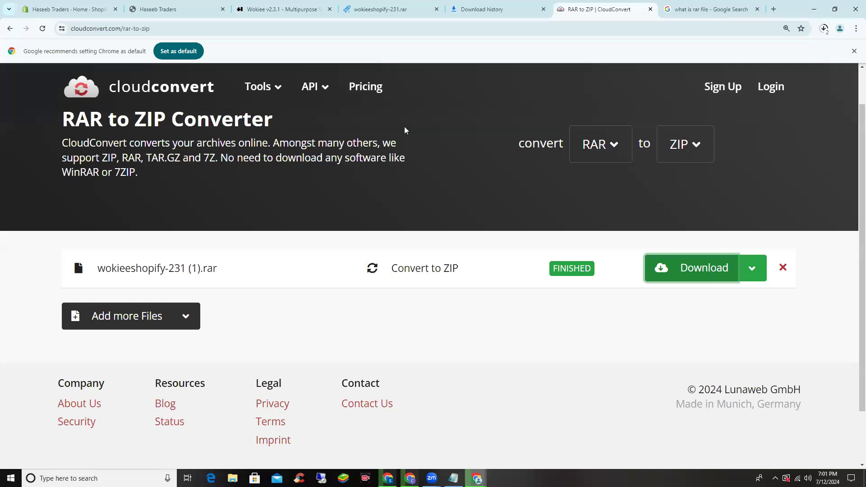
pyautogui.hotkey('ctrl', 'shift', 'Tab')
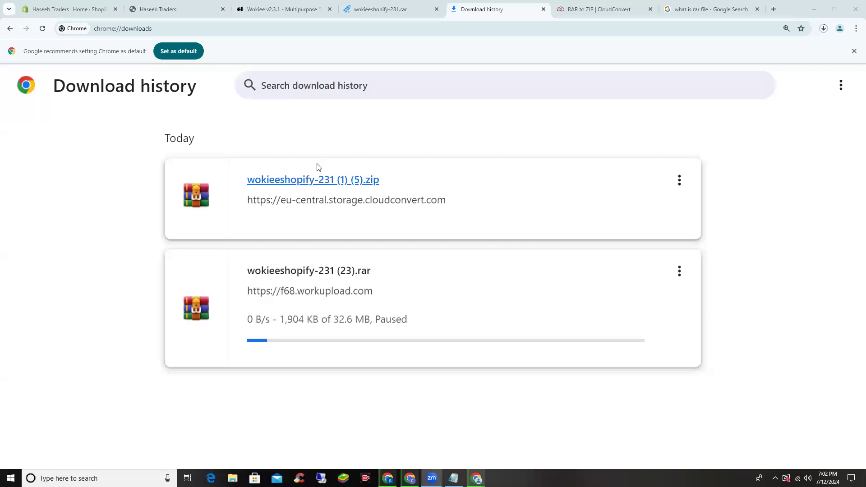
# Open the online store's themes in the Shopify admin and view the options for adding a theme to the library
pyautogui.click(52, 7)
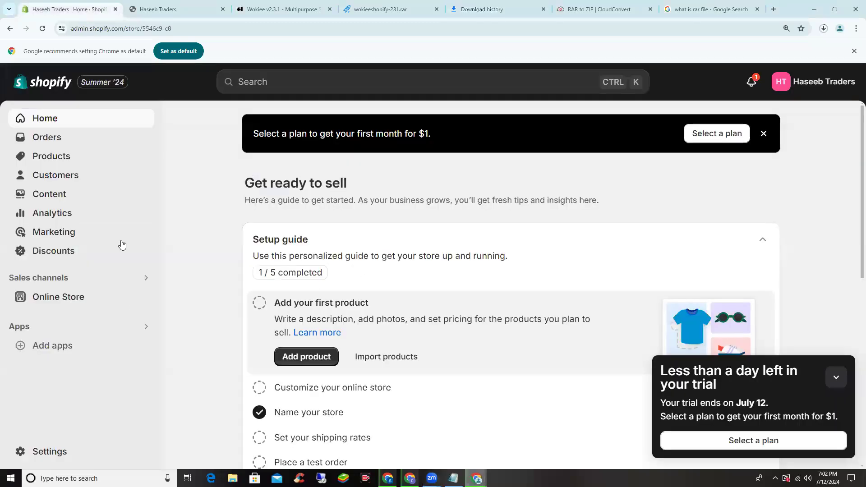
pyautogui.scroll(-3, 198, 275)
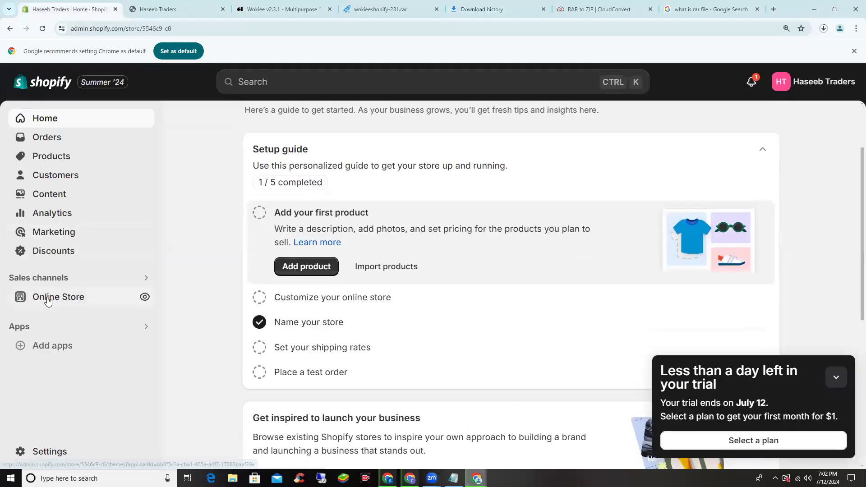
pyautogui.click(40, 294)
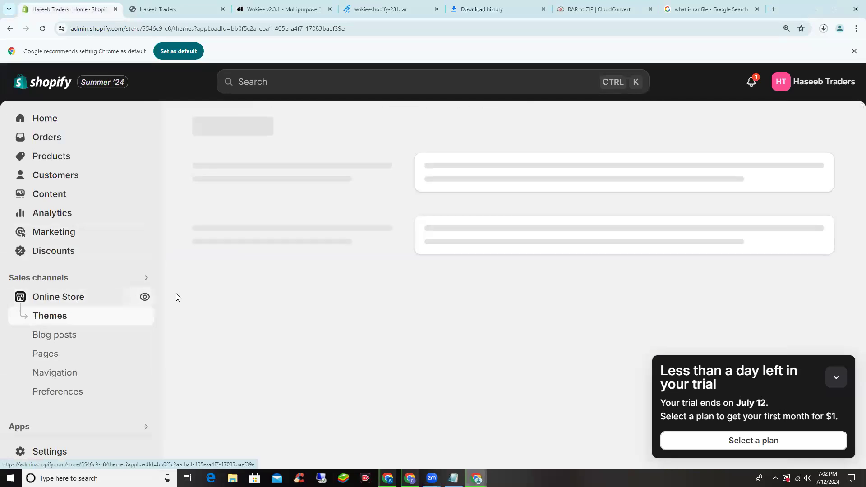
pyautogui.click(835, 378)
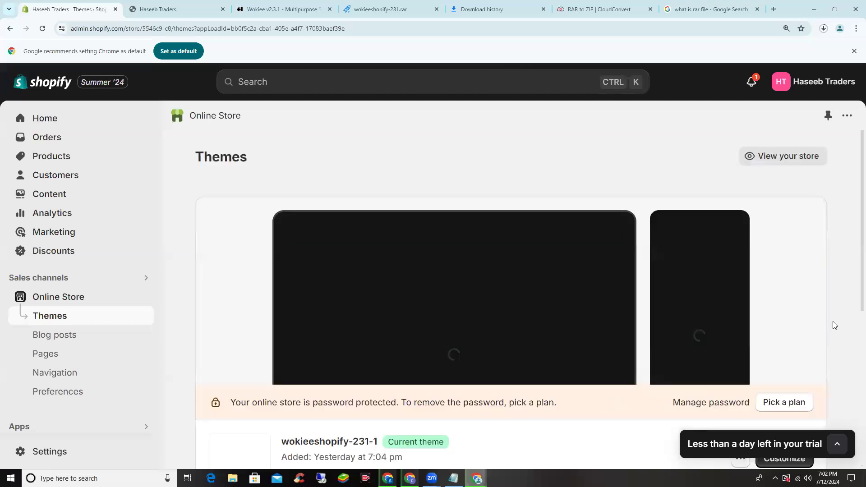
pyautogui.scroll(-3, 833, 321)
pyautogui.scroll(-1, 833, 306)
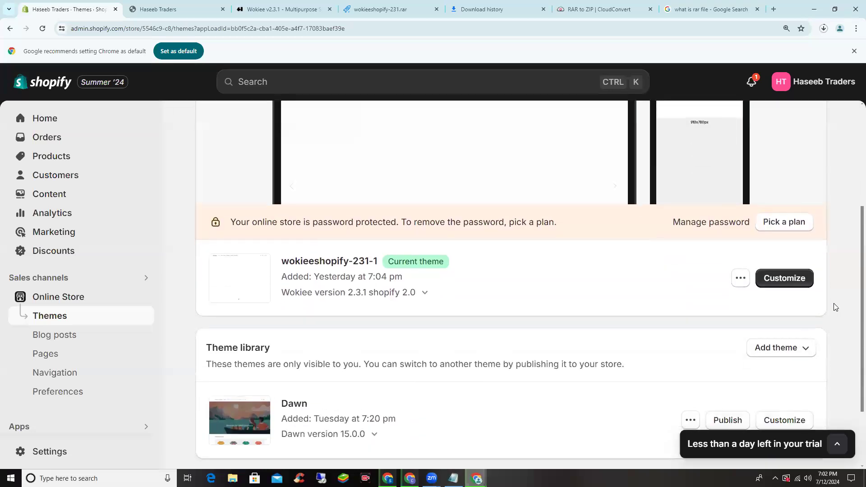
pyautogui.scroll(-2, 839, 302)
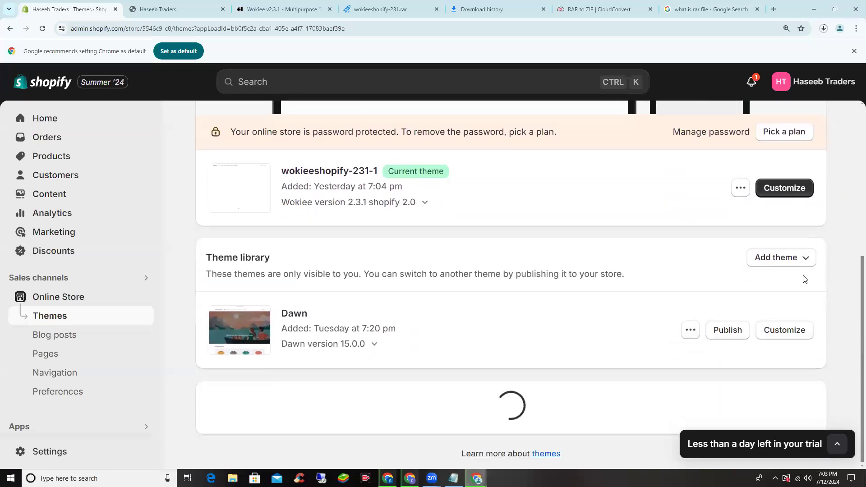
pyautogui.click(777, 259)
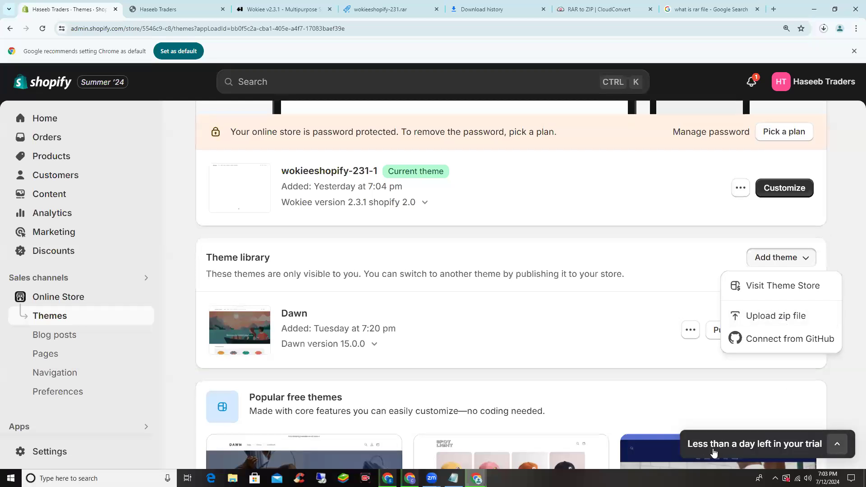
pyautogui.click(851, 312)
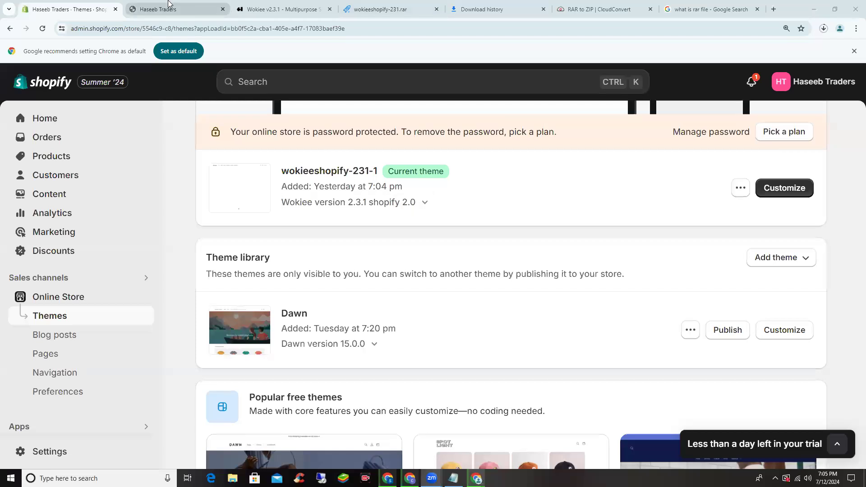
# Compare the Dawn theme in the theme library with the current theme wokieeshopify-231-1
pyautogui.scroll(-1, 293, 309)
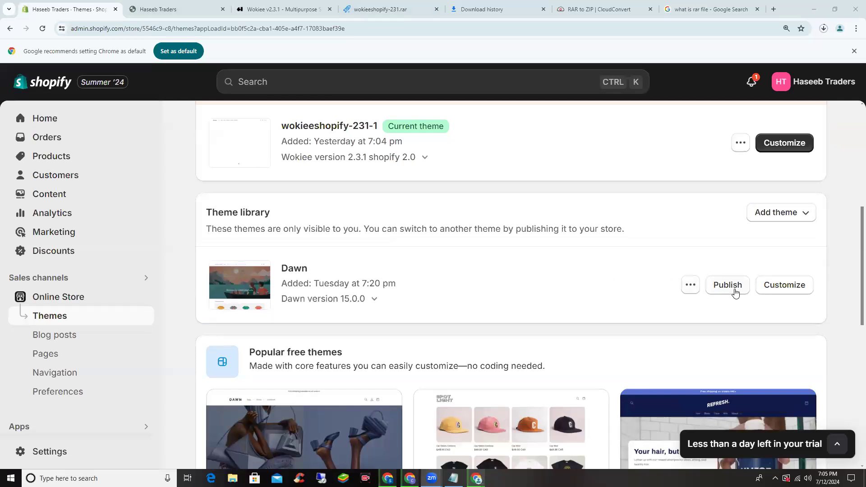
pyautogui.doubleClick(286, 272)
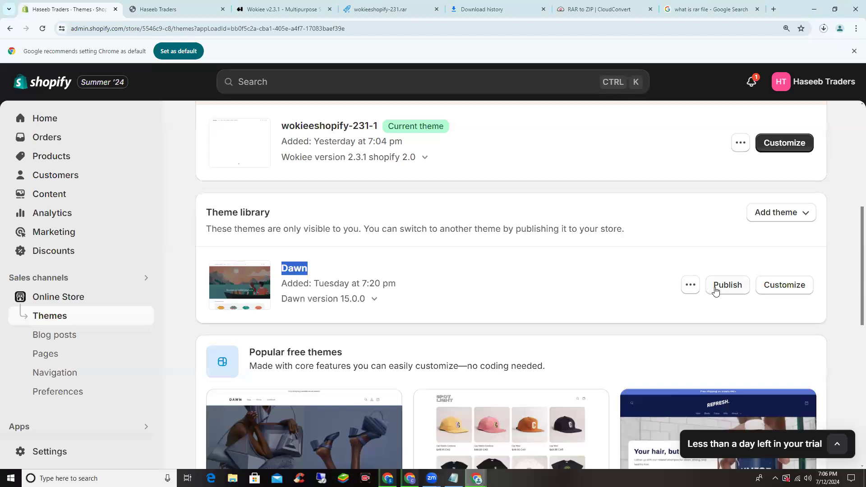
pyautogui.scroll(2, 632, 271)
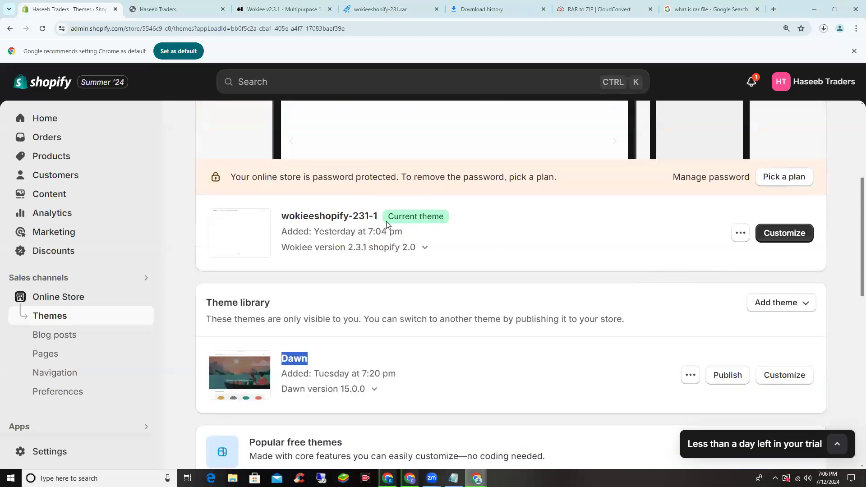
pyautogui.moveTo(313, 216); pyautogui.dragTo(463, 225)
pyautogui.click(464, 225)
# Look over the live storefront's home page with the Wokiee theme, from the main slider down through the banner sections
pyautogui.click(157, 9)
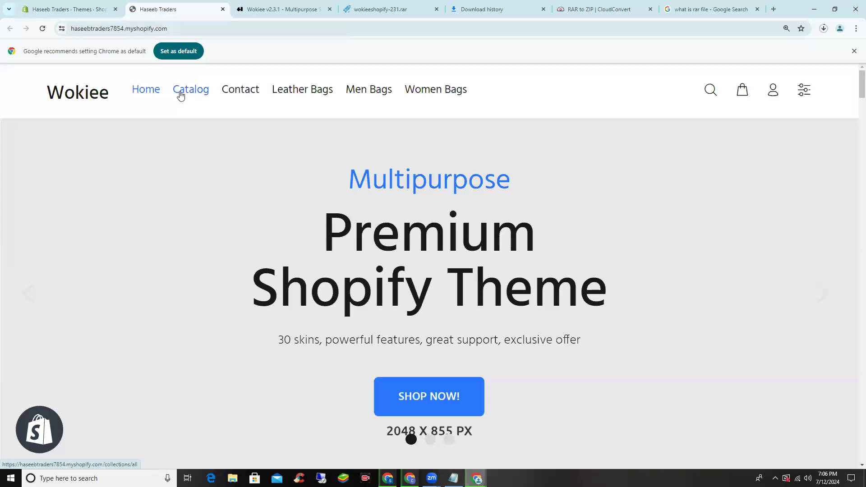
pyautogui.scroll(-5, 192, 113)
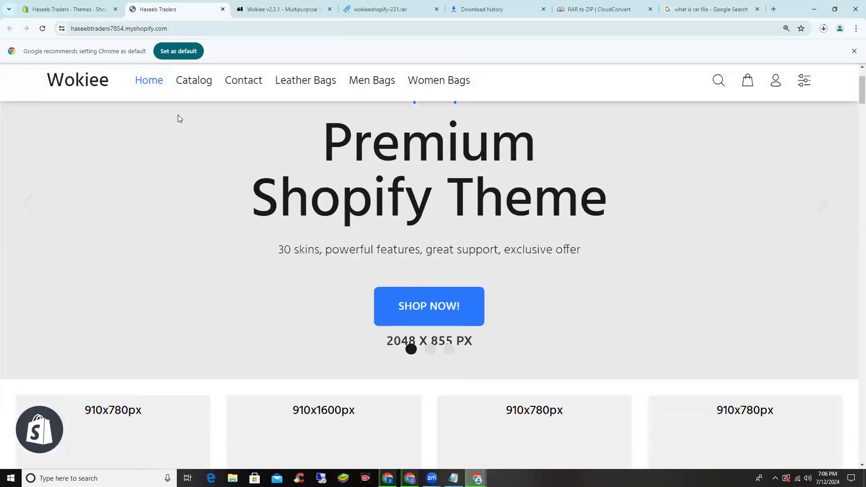
pyautogui.scroll(-10, 189, 153)
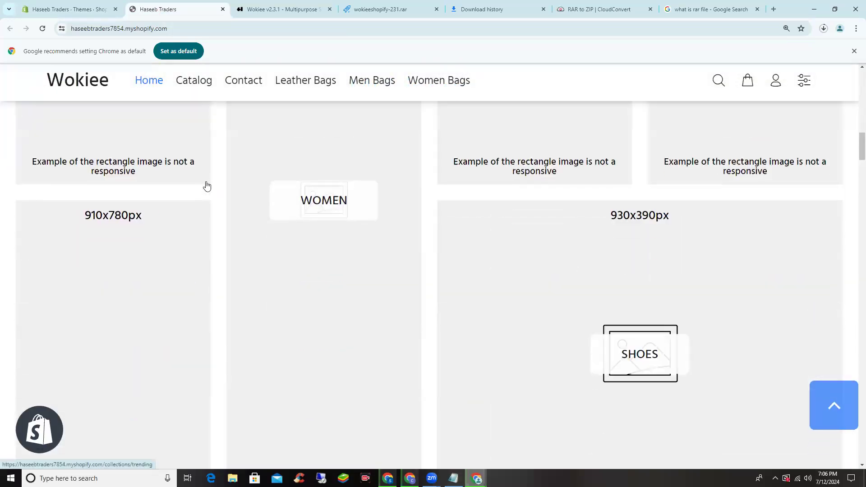
pyautogui.scroll(-12, 207, 190)
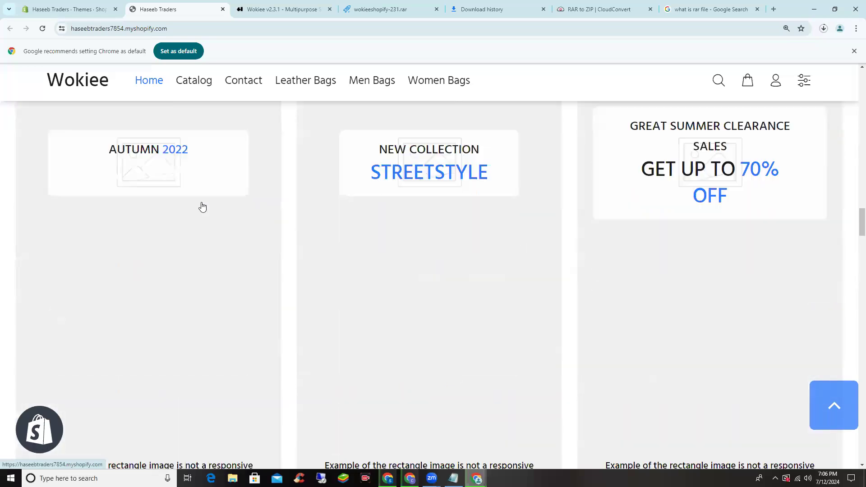
pyautogui.scroll(20, 194, 198)
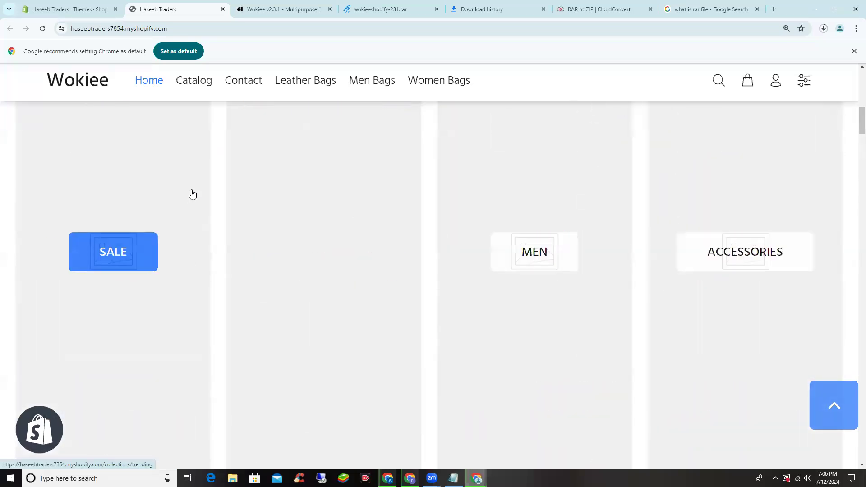
pyautogui.scroll(3, 191, 190)
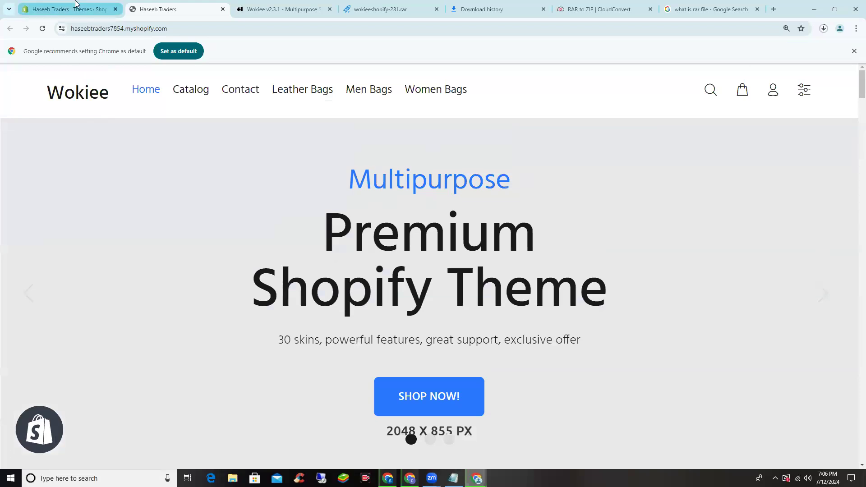
# Open the current theme wokieeshopify-231-1 for customization in the Shopify theme editor
pyautogui.click(90, 9)
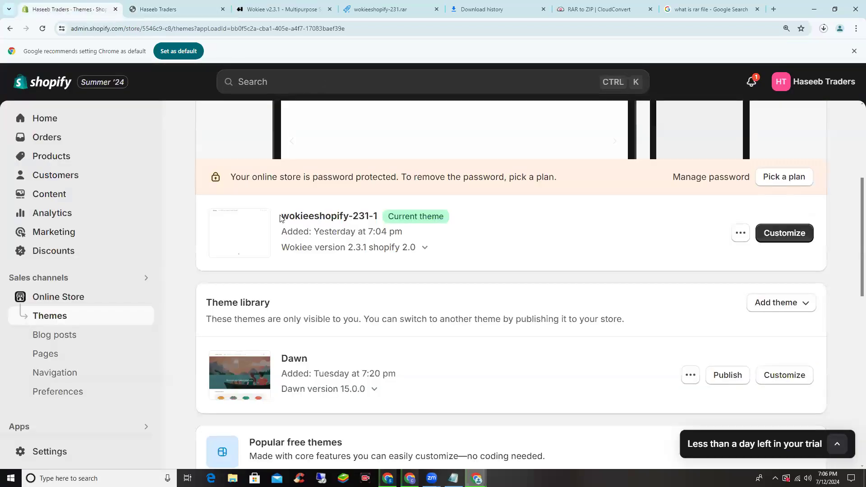
pyautogui.click(788, 235)
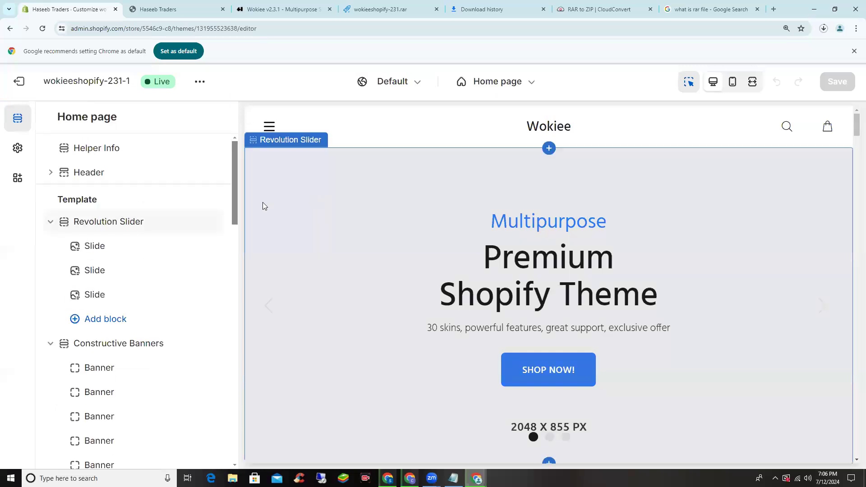
# View the second and third slides of the home page slider on the live storefront
pyautogui.click(158, 9)
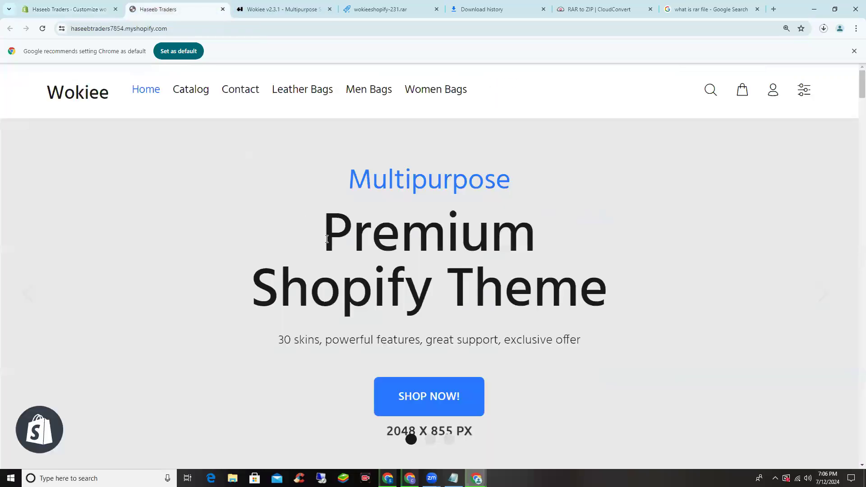
pyautogui.scroll(-4, 326, 239)
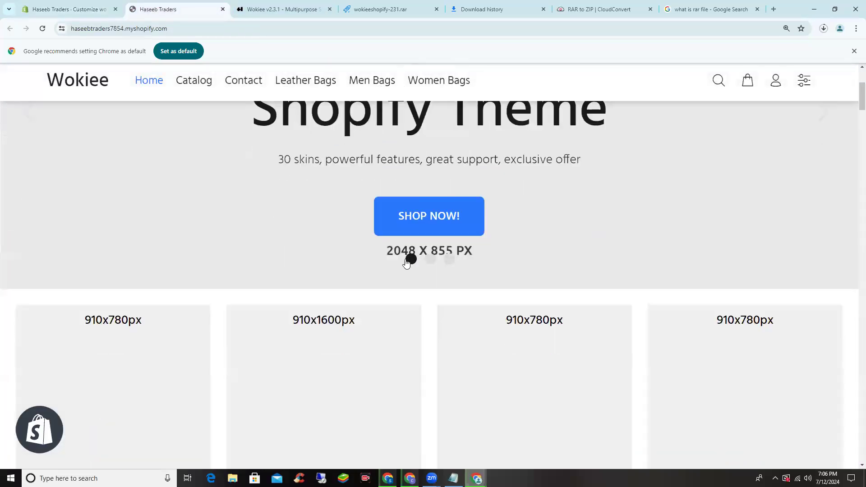
pyautogui.click(429, 259)
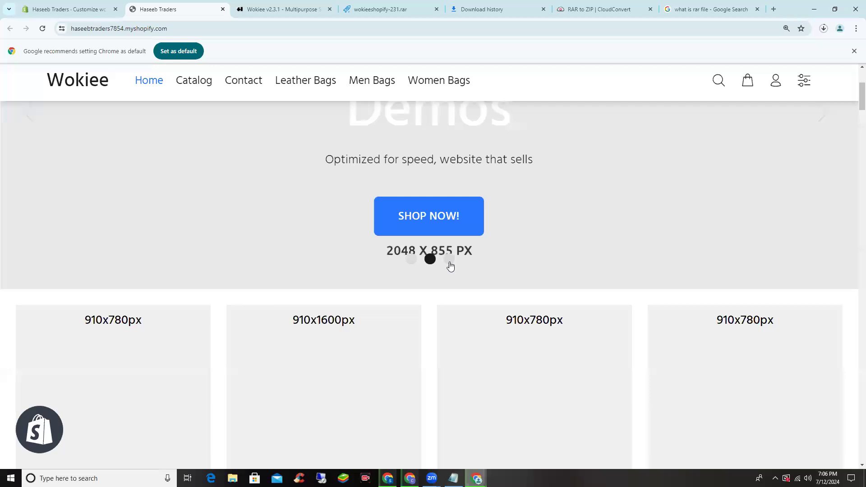
pyautogui.click(449, 260)
pyautogui.scroll(3, 449, 266)
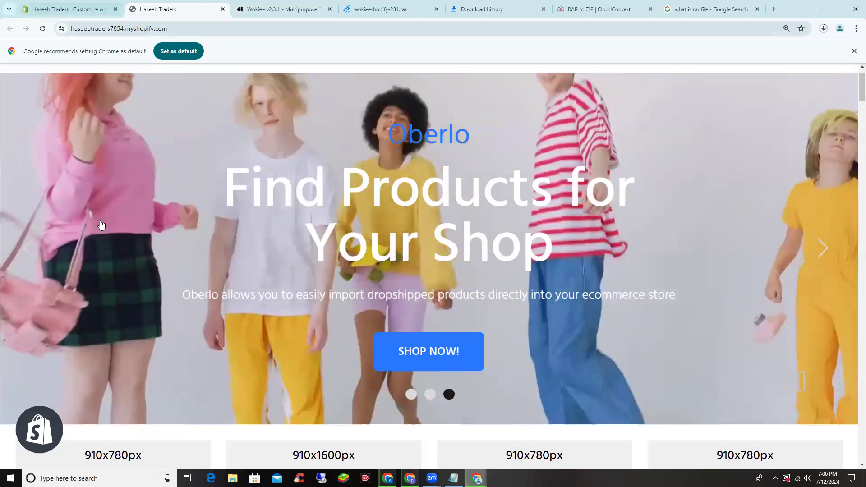
# In the theme editor, open the Revolution Slider's first slide and search the free images for "leather bags"
pyautogui.hotkey('ctrl', 'shift', 'Tab')
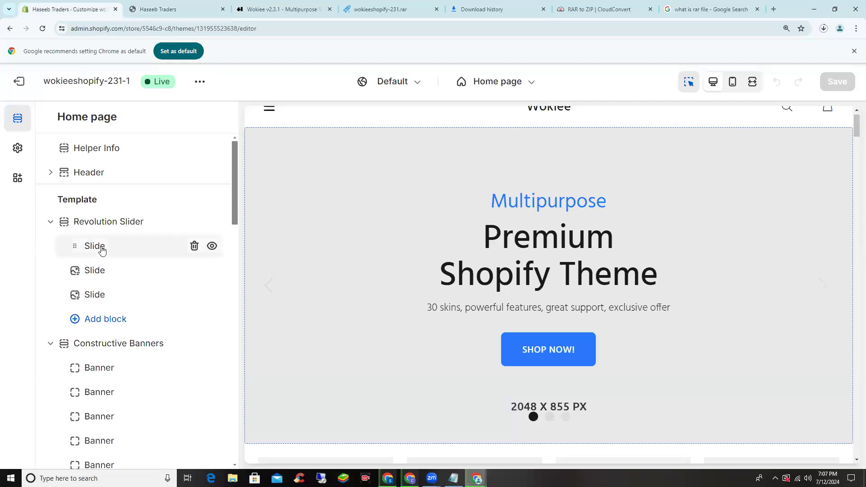
pyautogui.click(102, 251)
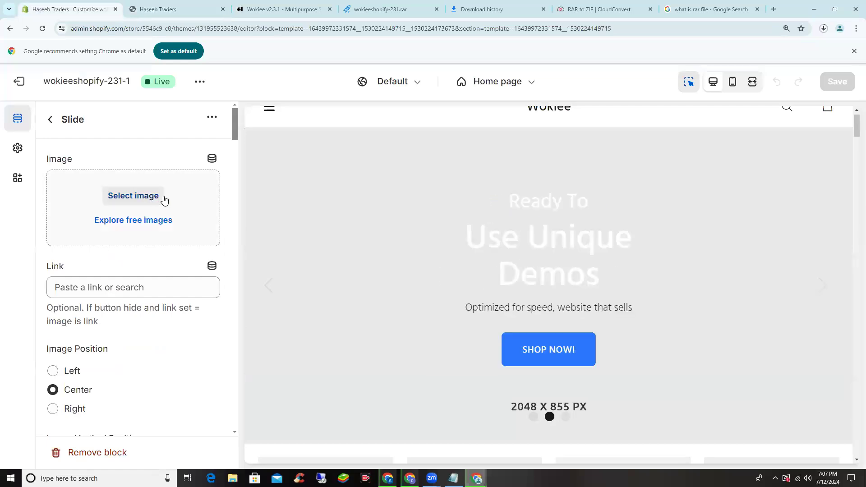
pyautogui.click(159, 226)
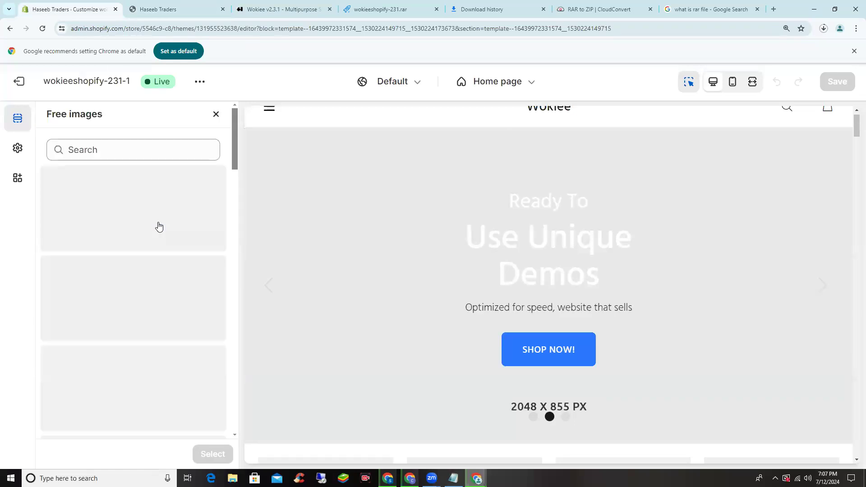
pyautogui.click(102, 146)
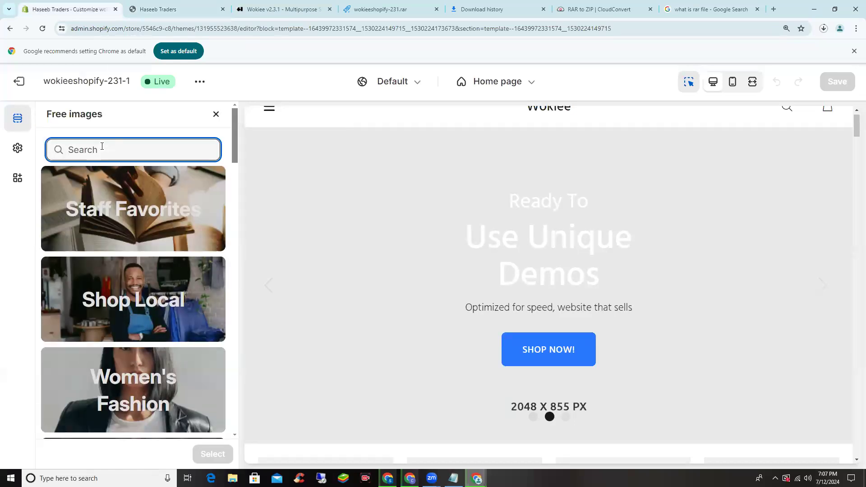
pyautogui.write('leather b')
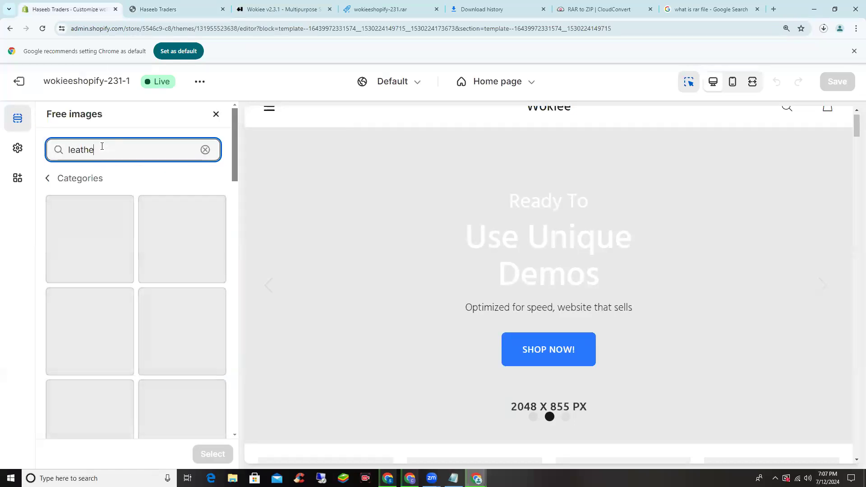
pyautogui.write('ags')
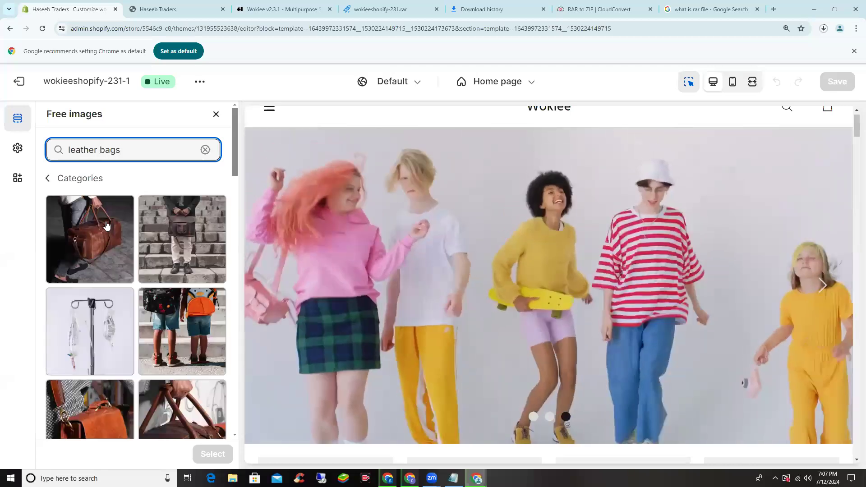
# Use the free image man-walking-with-a-leather-travel-bag as the first slide's image and save the theme
pyautogui.click(90, 239)
pyautogui.click(204, 457)
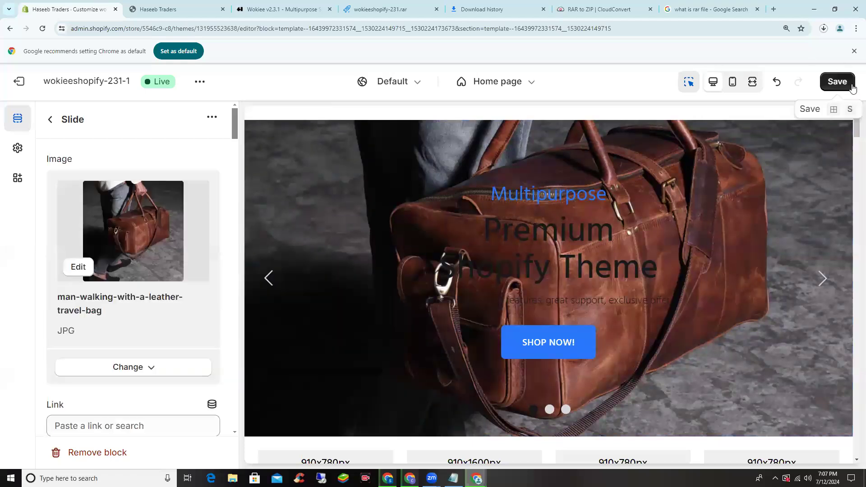
pyautogui.click(837, 81)
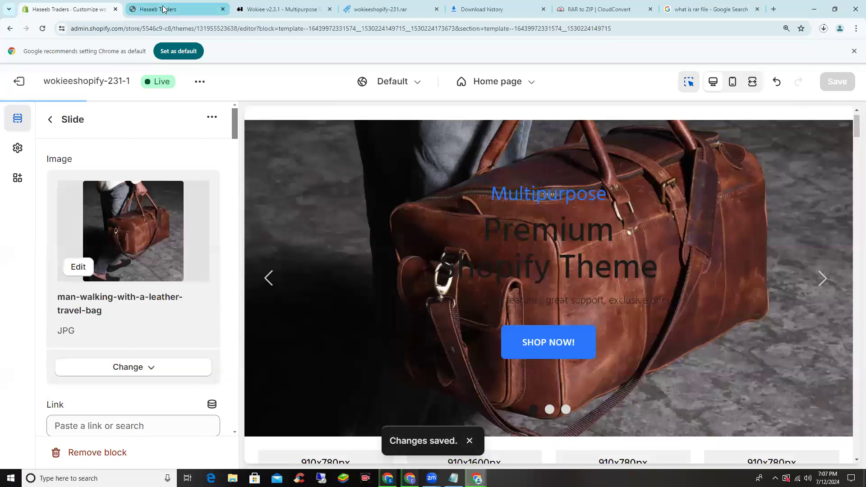
# Check the leather travel bag slide in the home page slider on the live storefront
pyautogui.hotkey('ctrl', 'Tab')
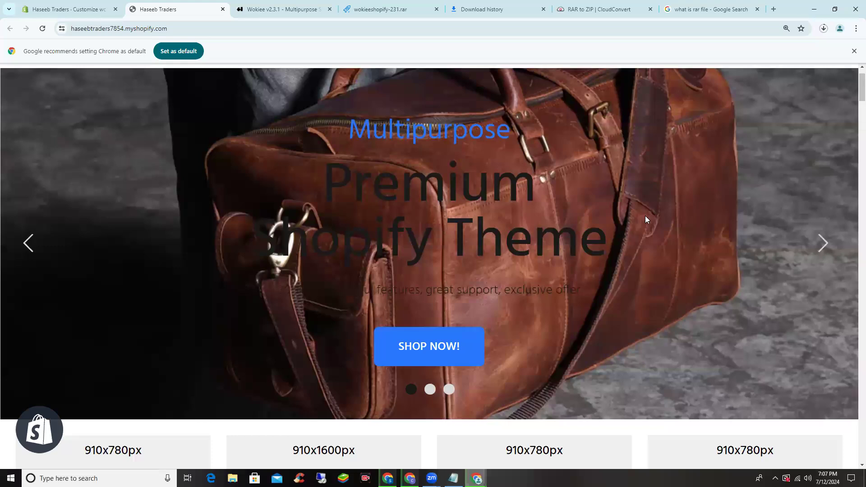
pyautogui.scroll(-5, 336, 254)
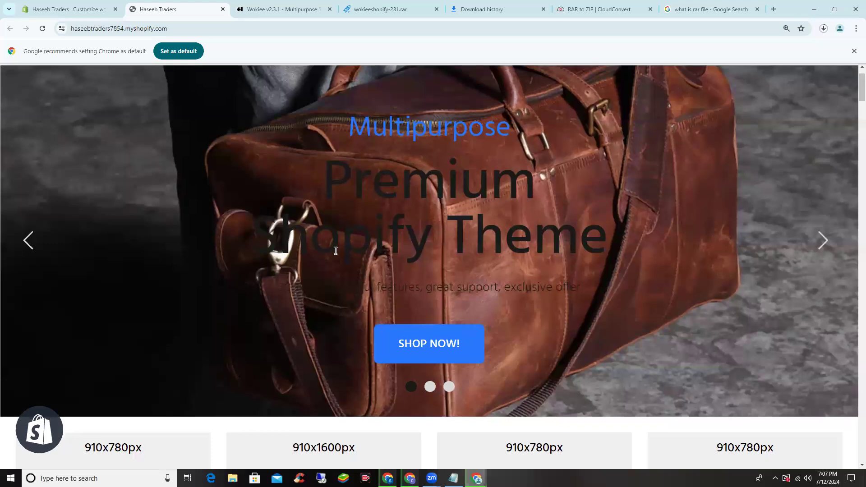
pyautogui.scroll(4, 336, 248)
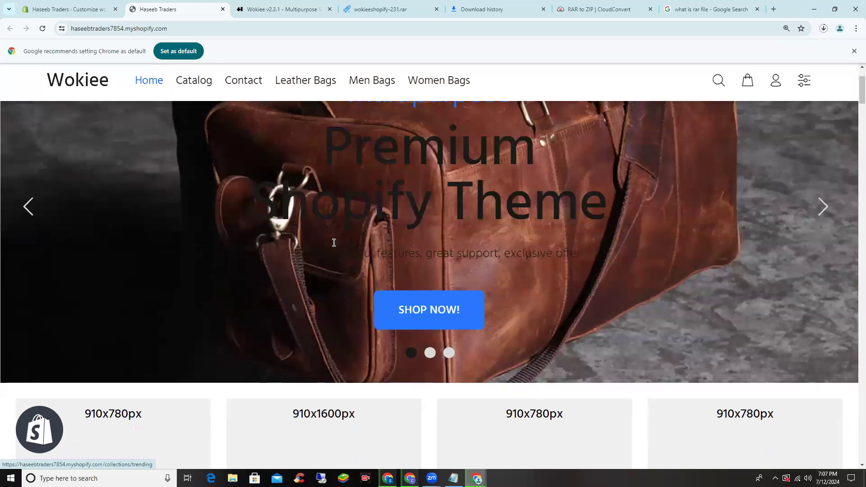
pyautogui.scroll(2, 331, 239)
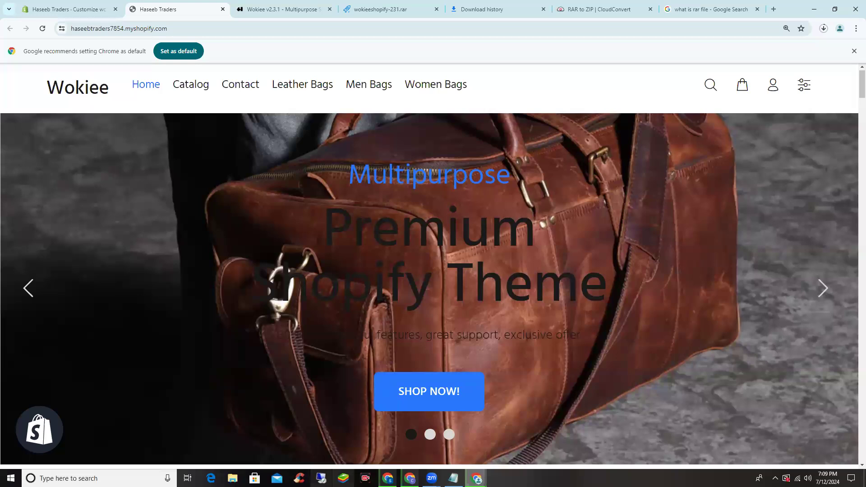
pyautogui.click(432, 478)
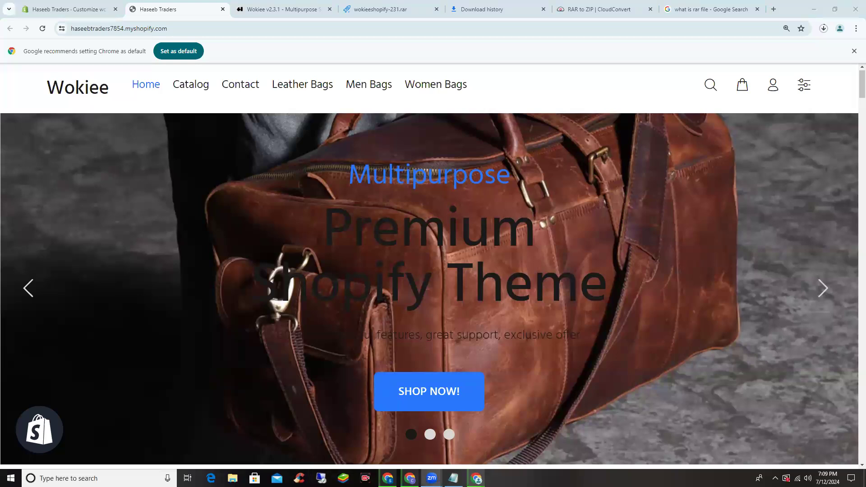